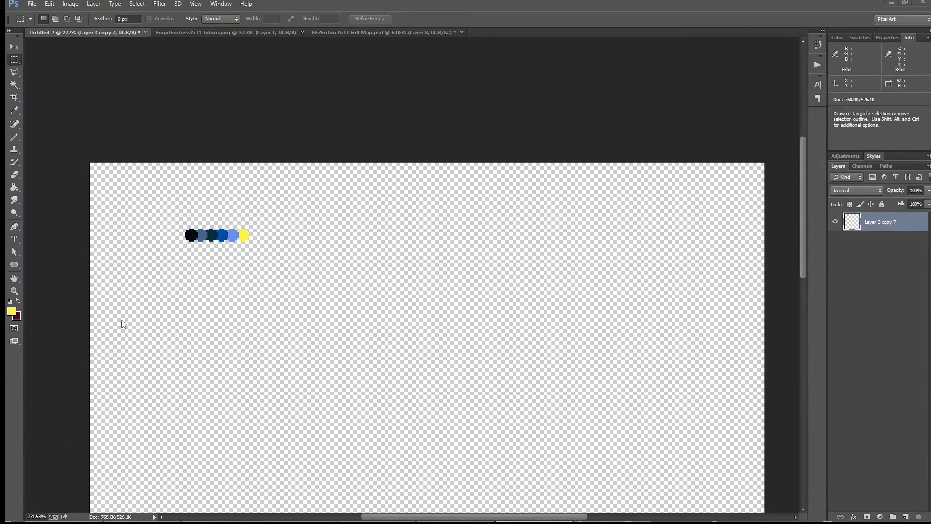
- Show the grid over the canvas around the colour palette dots
scroll(206, 295, up, 4)
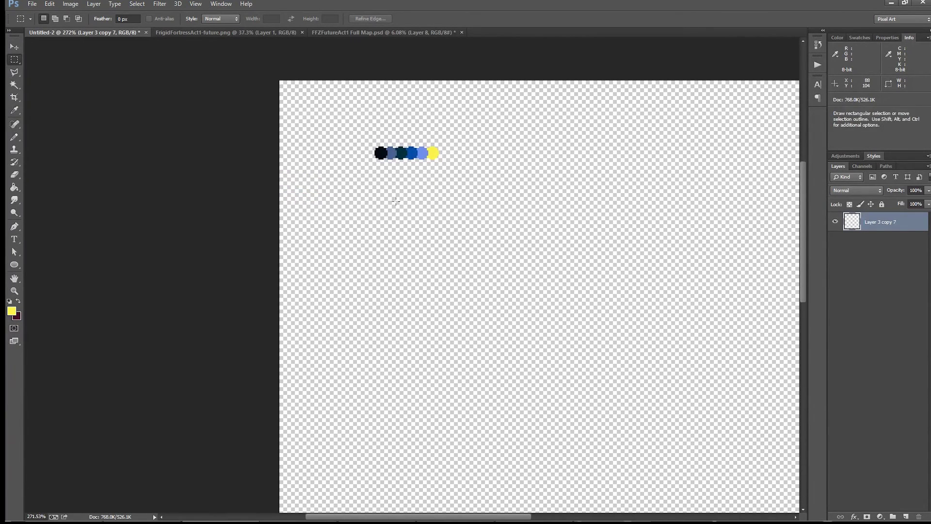
scroll(391, 166, up, 3)
scroll(425, 178, down, 4)
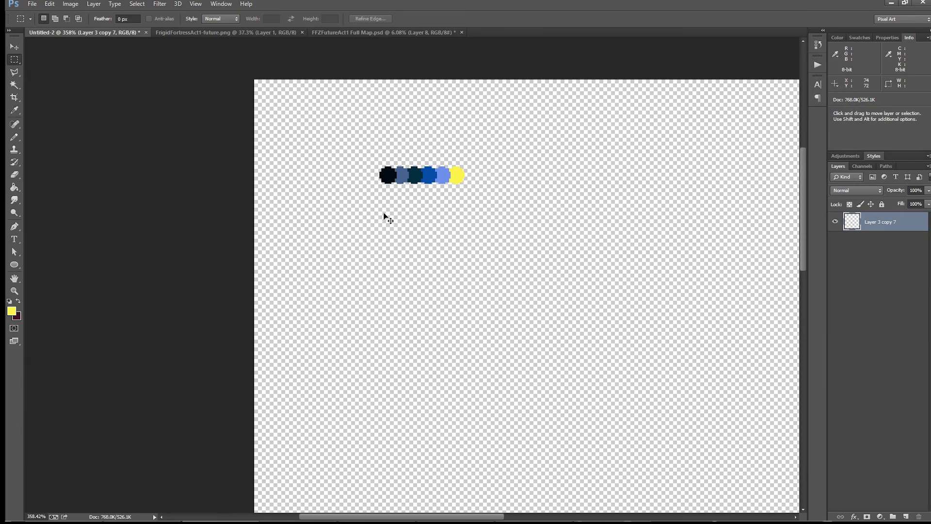
key(ctrl+apostrophe)
scroll(379, 209, up, 2)
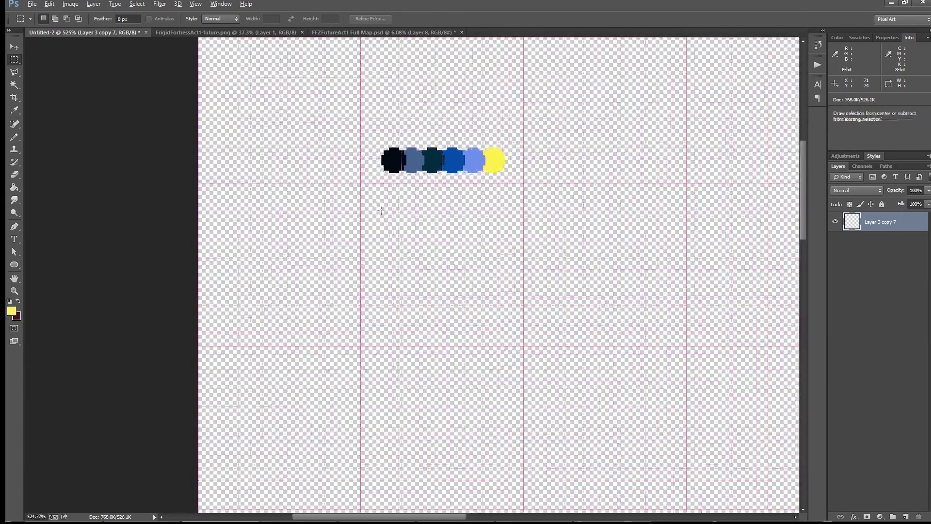
drag(361, 180, 519, 223)
click(471, 262)
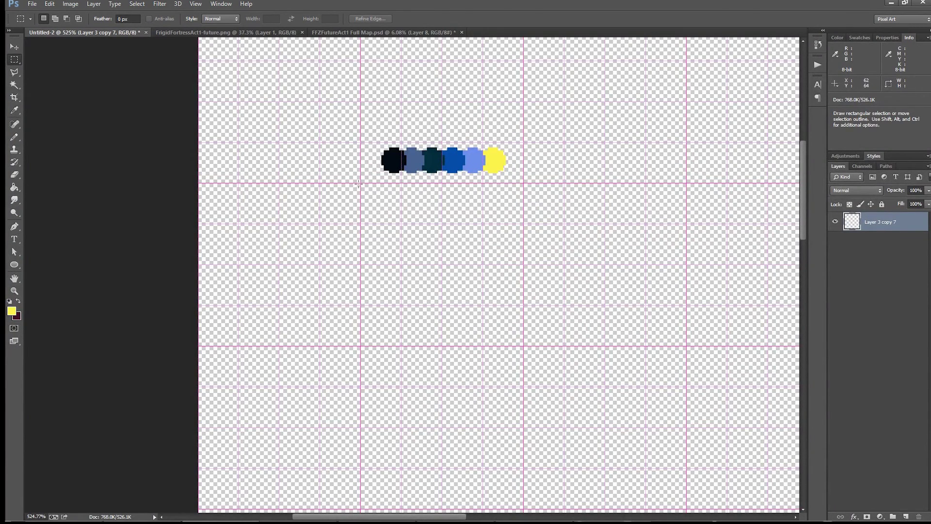
drag(359, 183, 522, 346)
click(546, 293)
- Select a 16 × 11 px rectangle starting at the major grid corner below the palette and fill it with the palette's medium blue
scroll(376, 166, up, 6)
scroll(361, 197, up, 2)
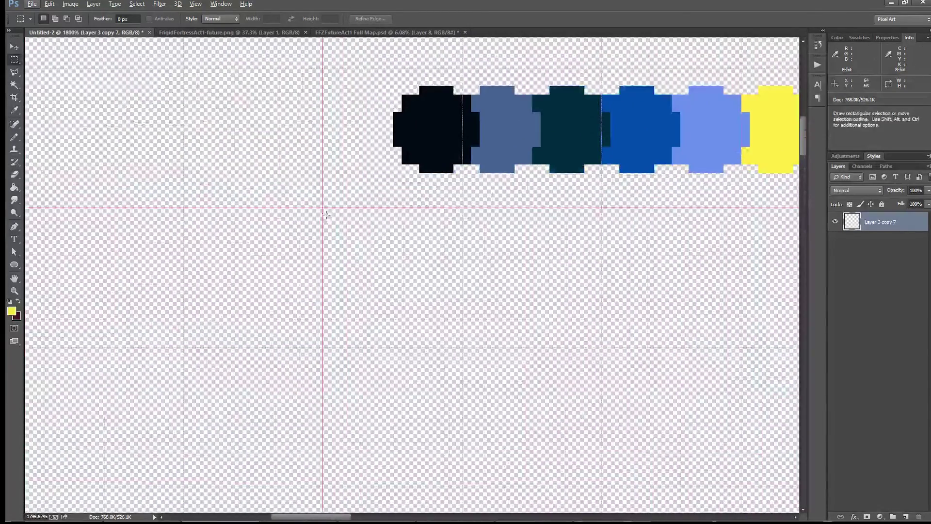
drag(322, 210, 459, 300)
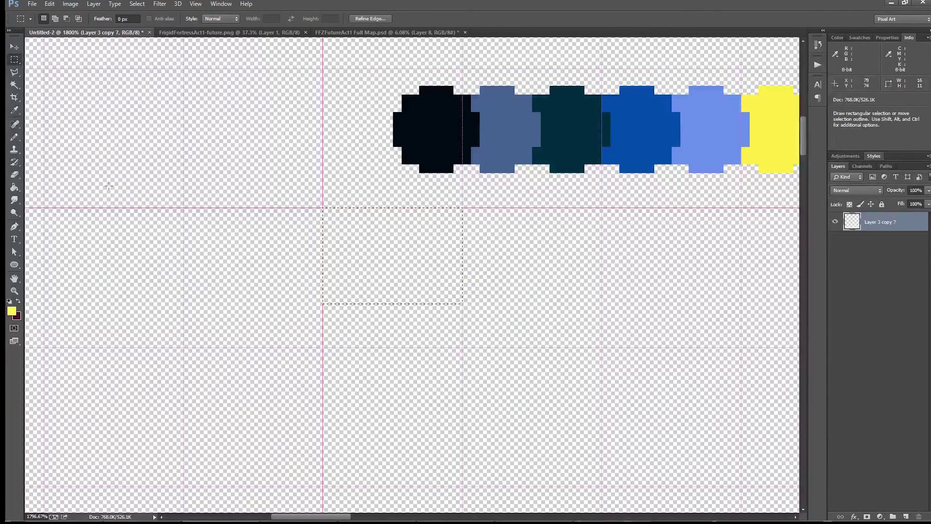
key(g)
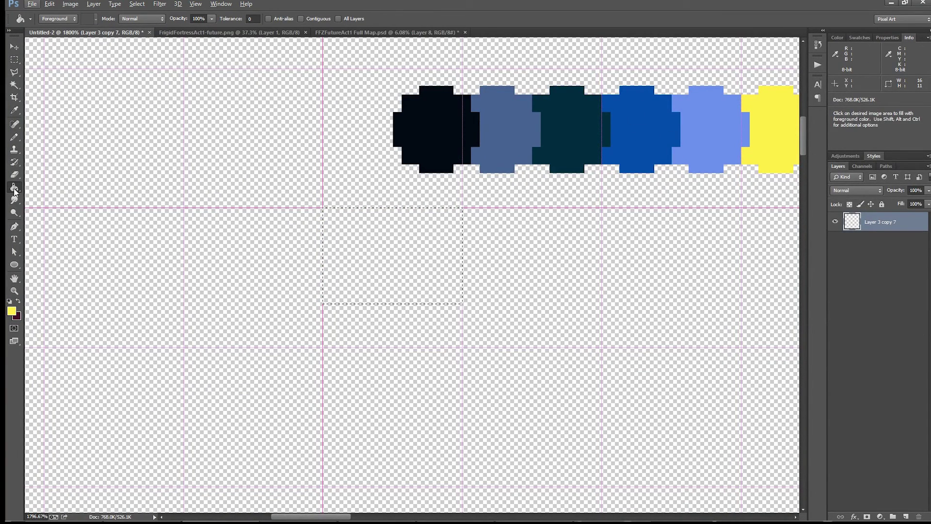
alt+click(650, 114)
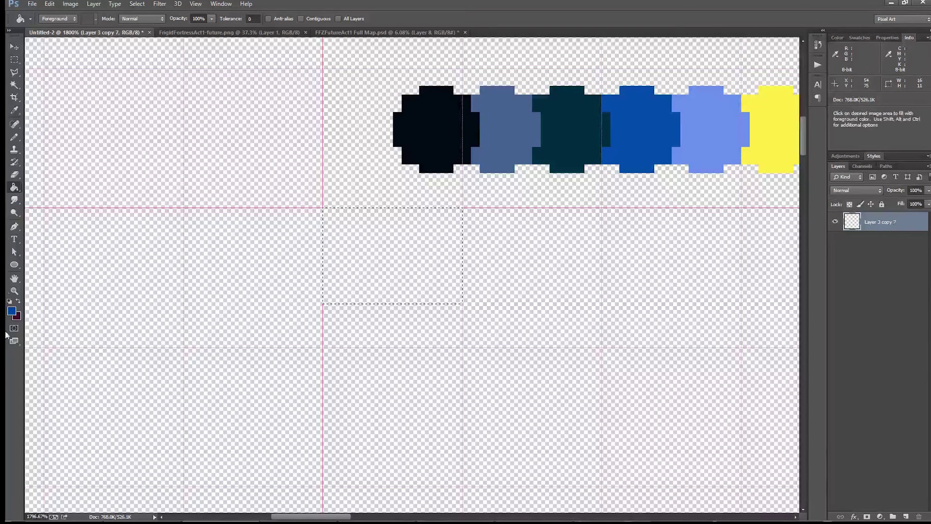
right_click(15, 186)
click(12, 189)
click(408, 251)
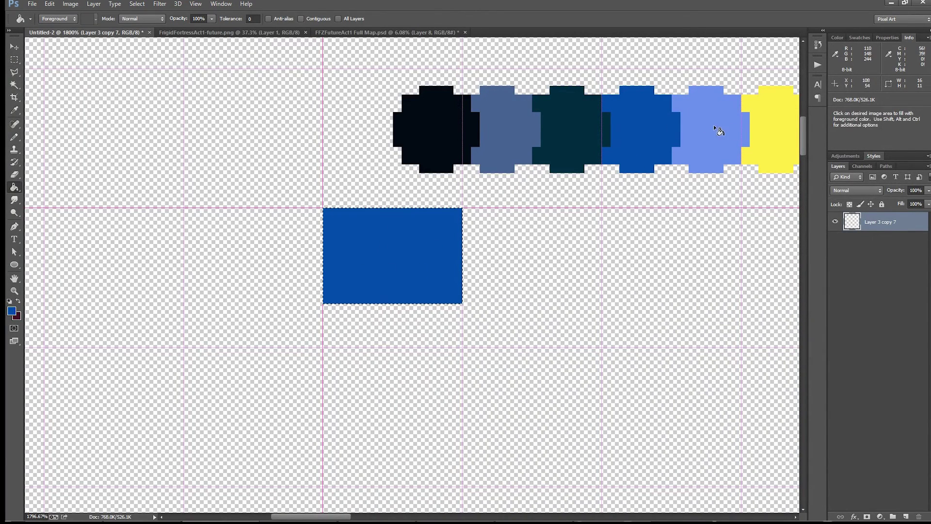
- With the Pencil, draw 1 px light-blue lines across the rectangle's first and third pixel rows, undoing any stray pixel
key(b)
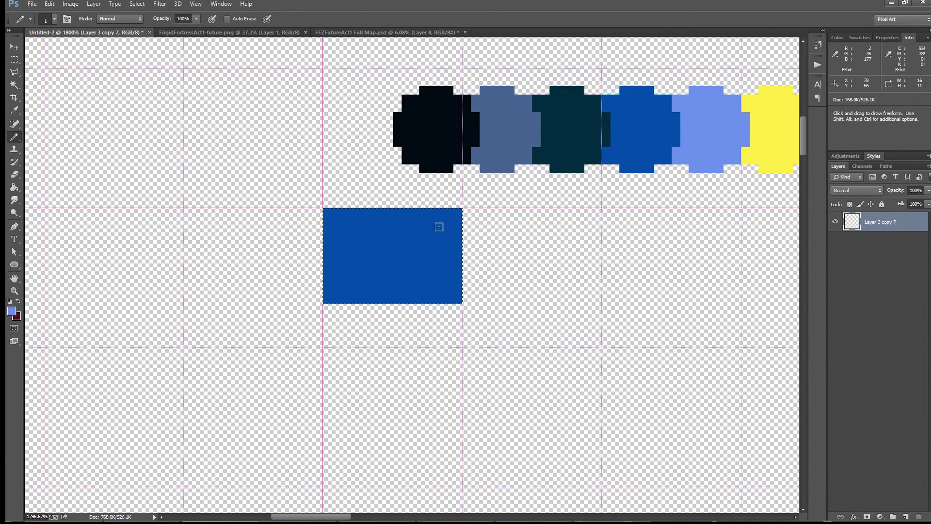
drag(327, 213, 460, 212)
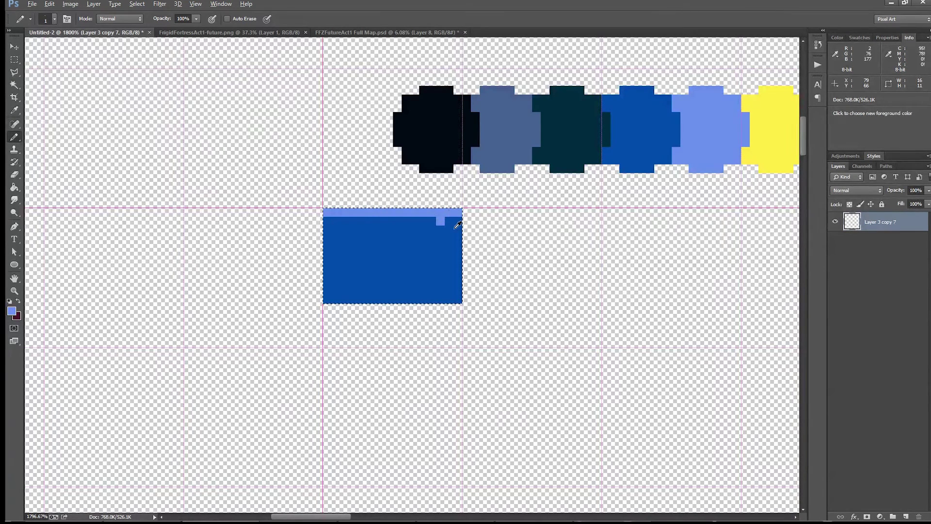
key(ctrl+z)
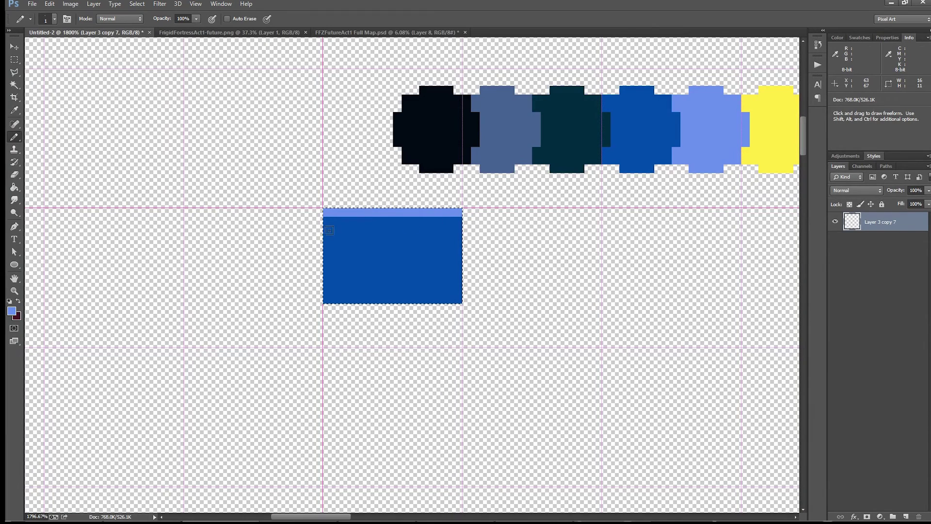
drag(326, 228, 451, 229)
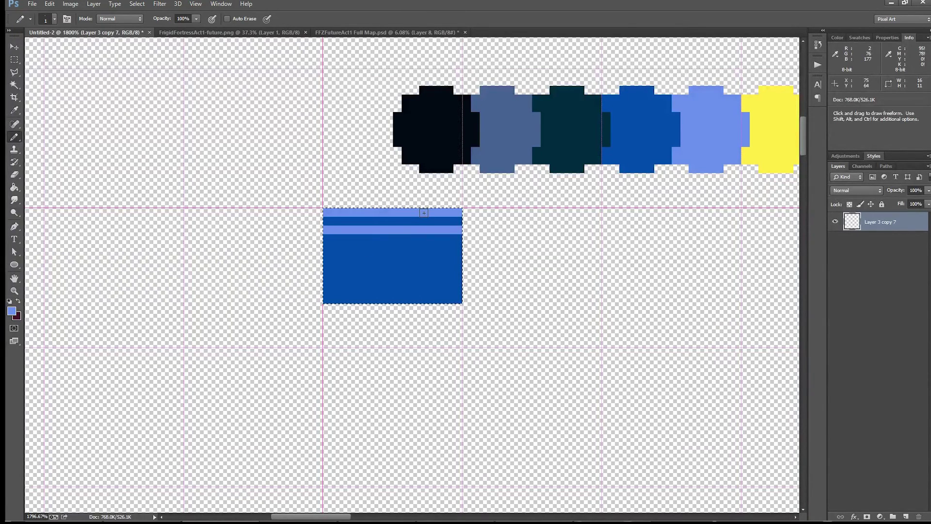
- Paint a 2 px dark teal band along the rectangle's bottom and cover the stray teal pixels above it with medium blue
key(alt)
mouse_move(339, 289)
mouse_down()
mouse_move(427, 282)
mouse_move(456, 291)
mouse_move(325, 299)
mouse_up()
alt+click(399, 280)
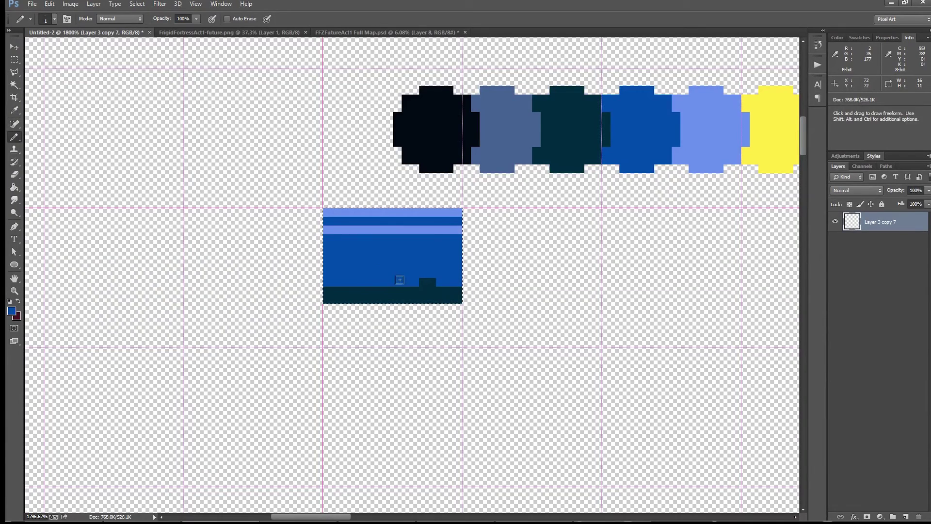
drag(399, 279, 429, 281)
- Duplicate the selected tile three times to the right so the strip spans one major grid square, and clear the selection
scroll(424, 261, down, 5)
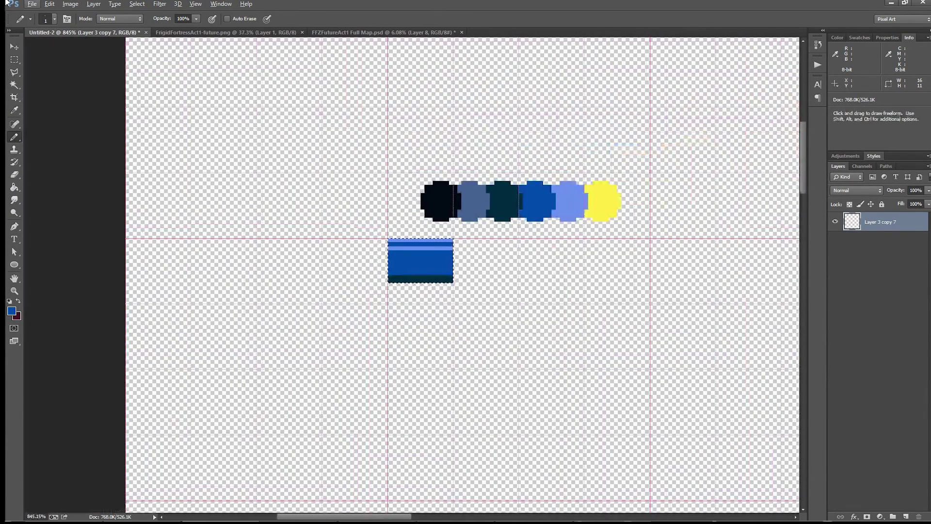
drag(423, 265, 615, 274)
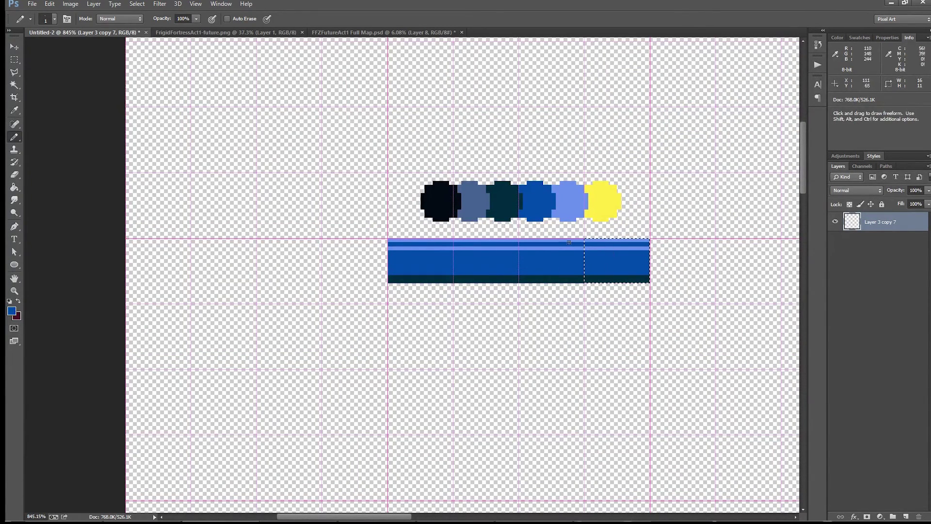
click(14, 60)
drag(442, 291, 453, 303)
scroll(518, 262, up, 5)
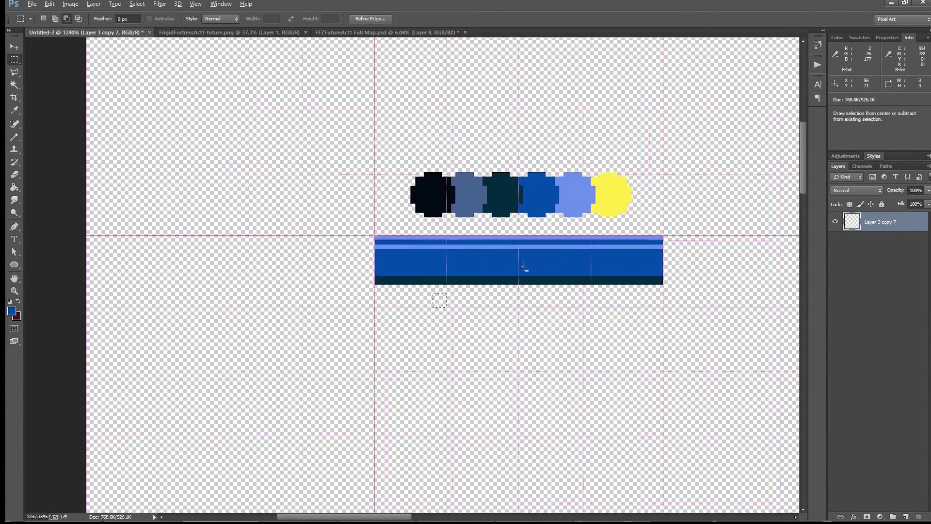
scroll(517, 262, up, 2)
key(ctrl+d)
- Draw a light-blue and a dark teal horizontal line, each 9 px long, near the strip's middle, with the teal line above
drag(544, 241, 469, 356)
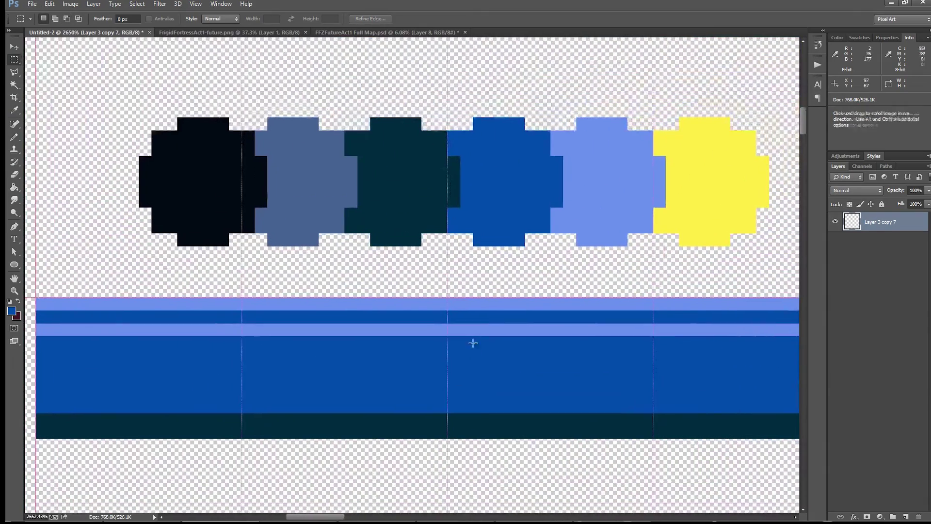
key(b)
key(alt)
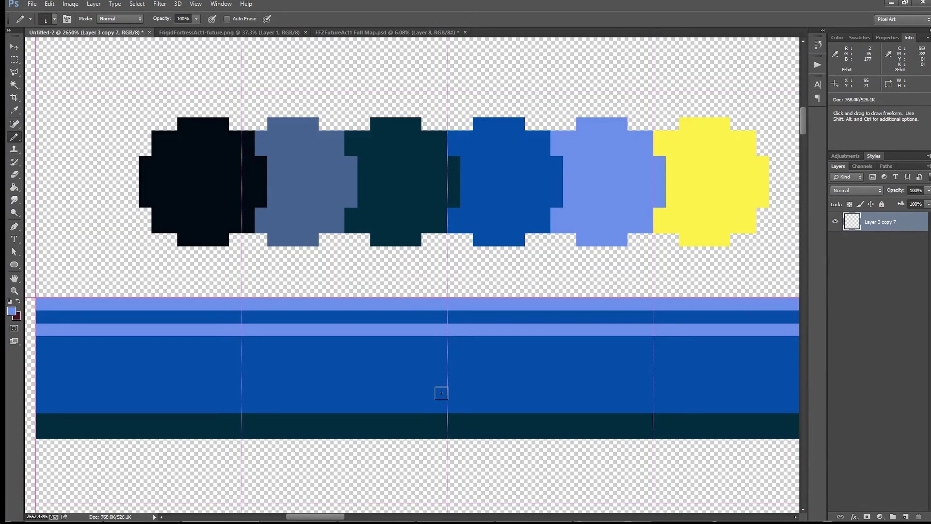
drag(442, 392, 350, 394)
alt+click(385, 166)
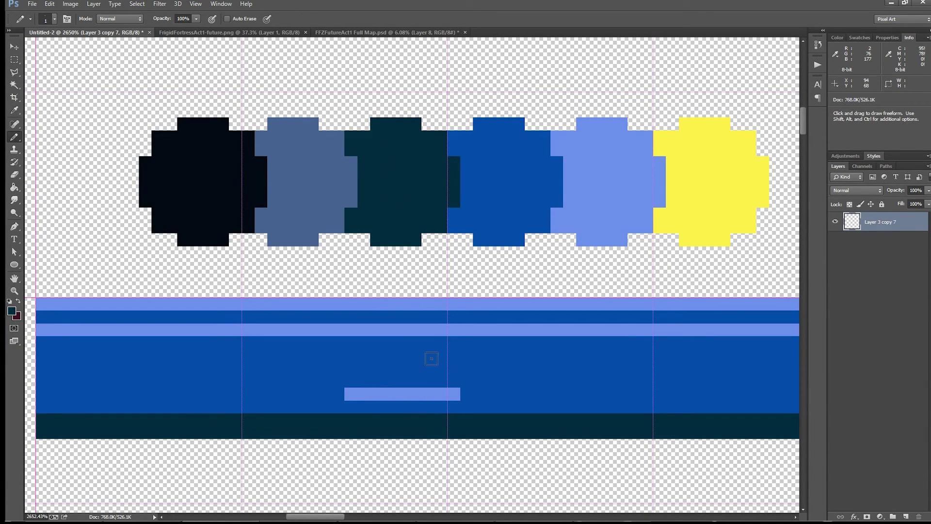
drag(455, 356, 352, 356)
- Select the strip's left half, 32 × 11 px, and place a copy of it beyond the strip's right end
scroll(352, 357, down, 3)
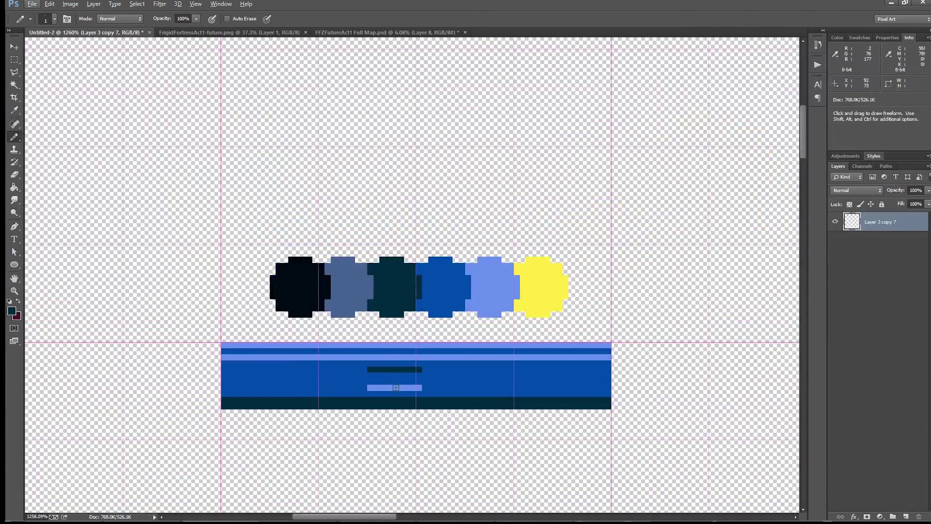
scroll(420, 396, down, 2)
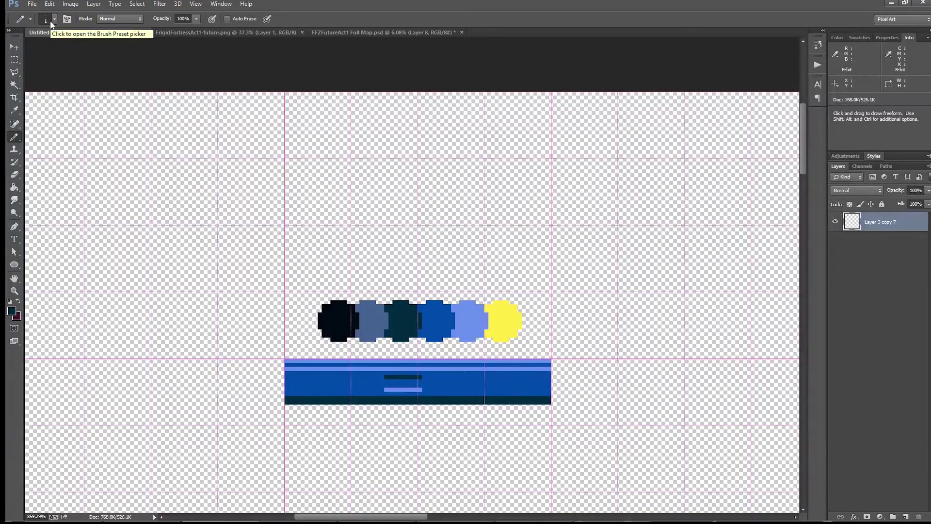
click(14, 59)
scroll(287, 366, up, 4)
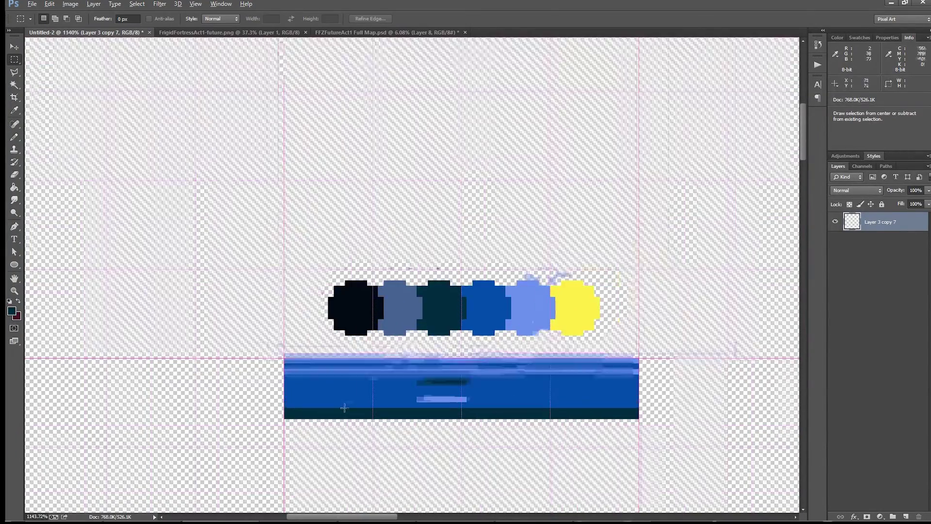
drag(388, 374, 242, 318)
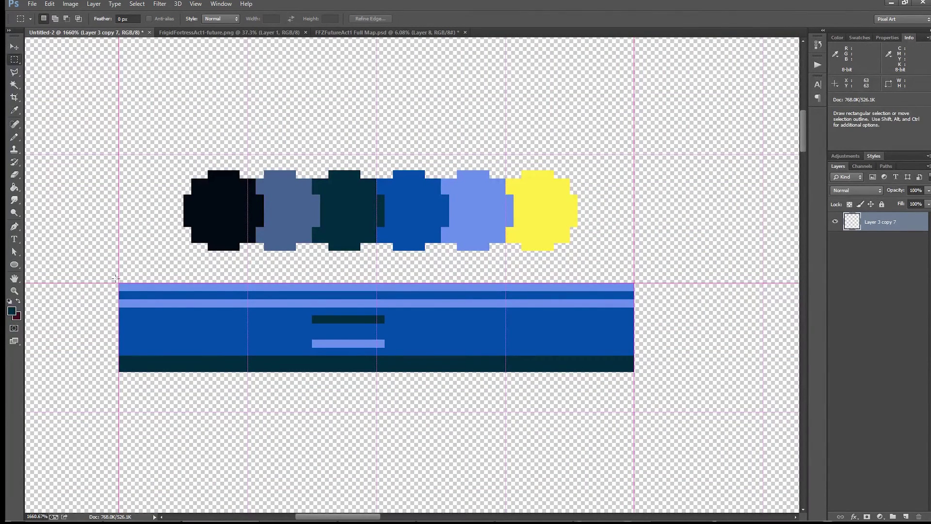
drag(121, 283, 522, 380)
click(225, 343)
scroll(258, 349, down, 3)
scroll(265, 341, up, 1)
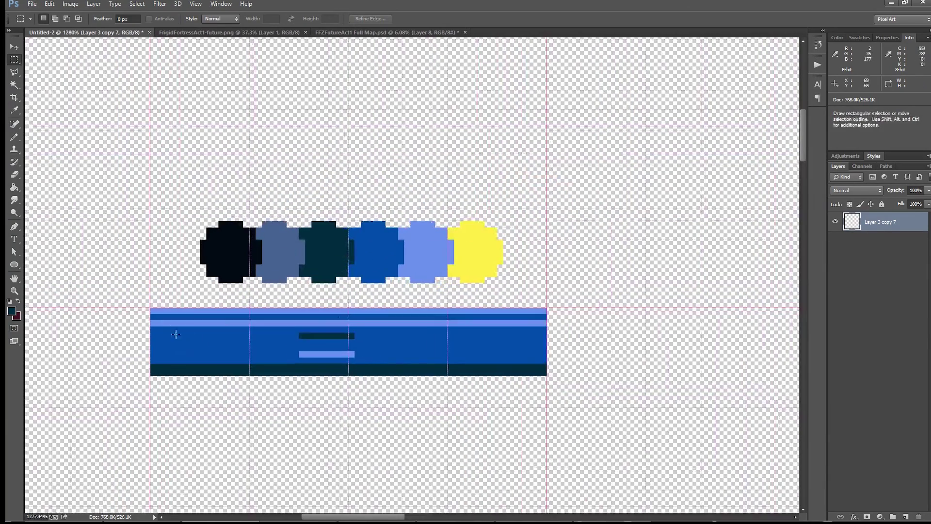
drag(150, 307, 347, 369)
drag(292, 354, 658, 342)
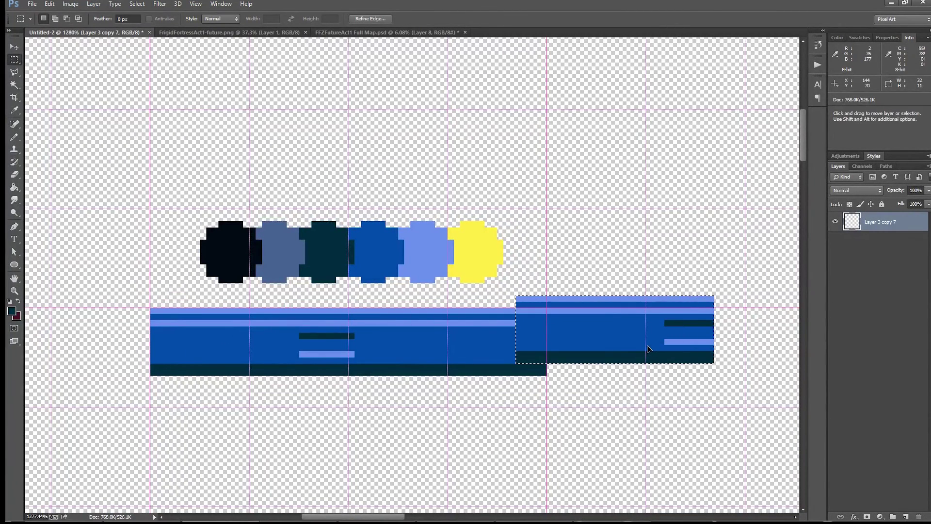
- Flip the copied half horizontally by making its transform width negative, and apply the transform
right_click(659, 343)
click(691, 253)
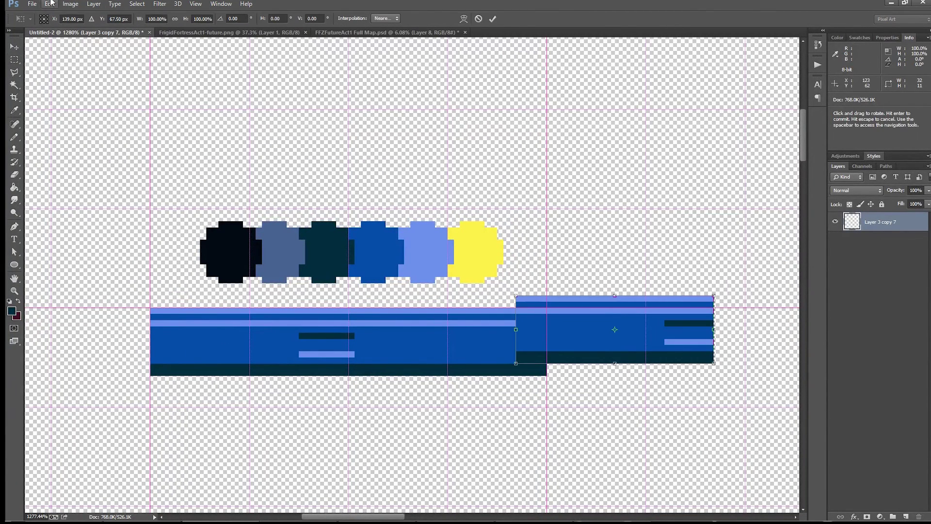
click(149, 17)
text(-)
key(Return)
key(Return)
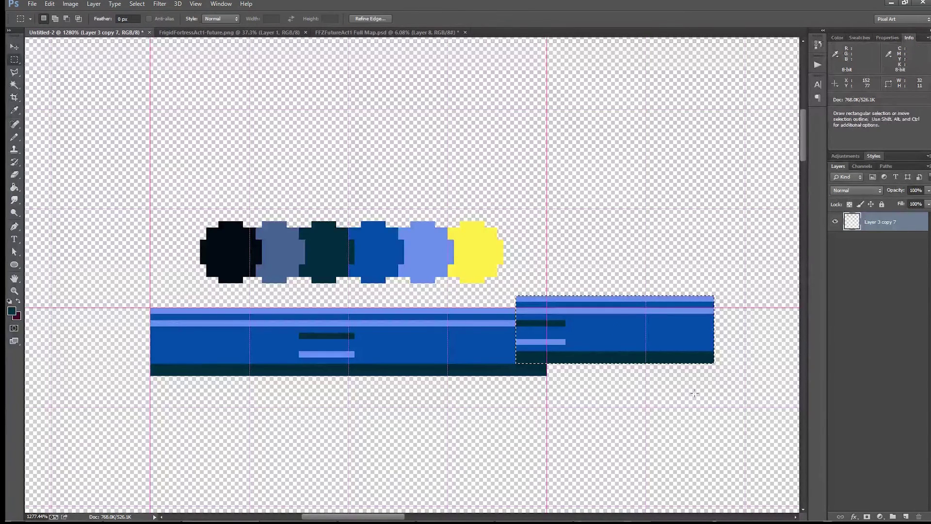
- Move the mirrored copy exactly onto the strip's right half and clear the selection
drag(593, 329, 425, 342)
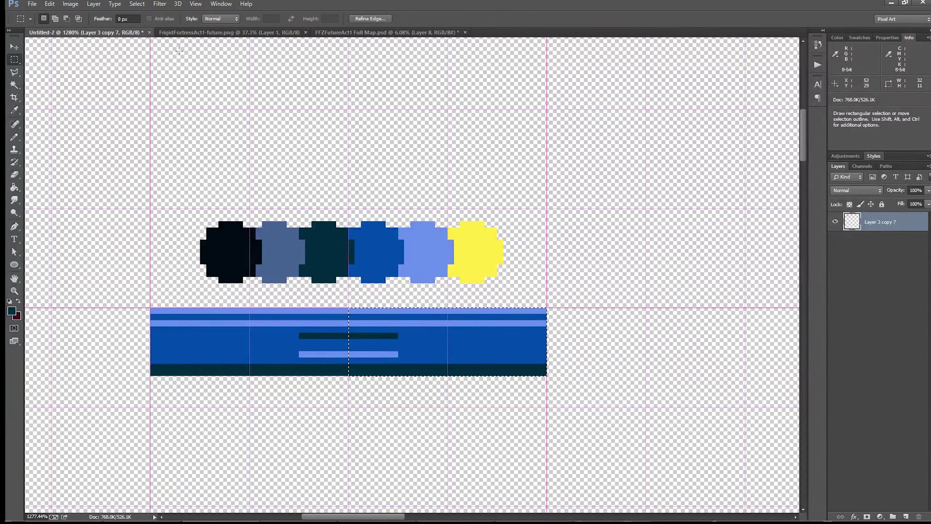
key(ctrl+d)
drag(571, 376, 584, 394)
- Shorten the teal and light-blue centre lines by two pixels at each end, painting over them with the strip's medium blue
scroll(247, 335, down, 5)
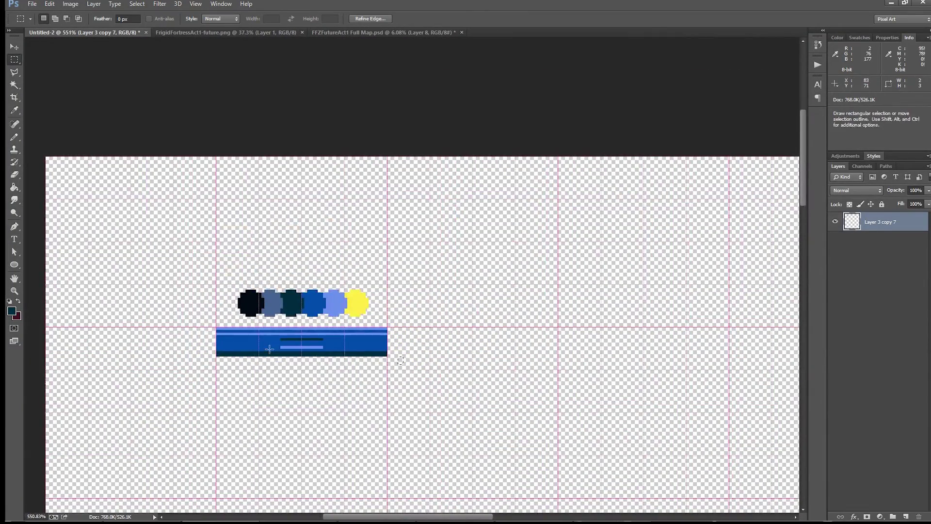
scroll(277, 346, up, 7)
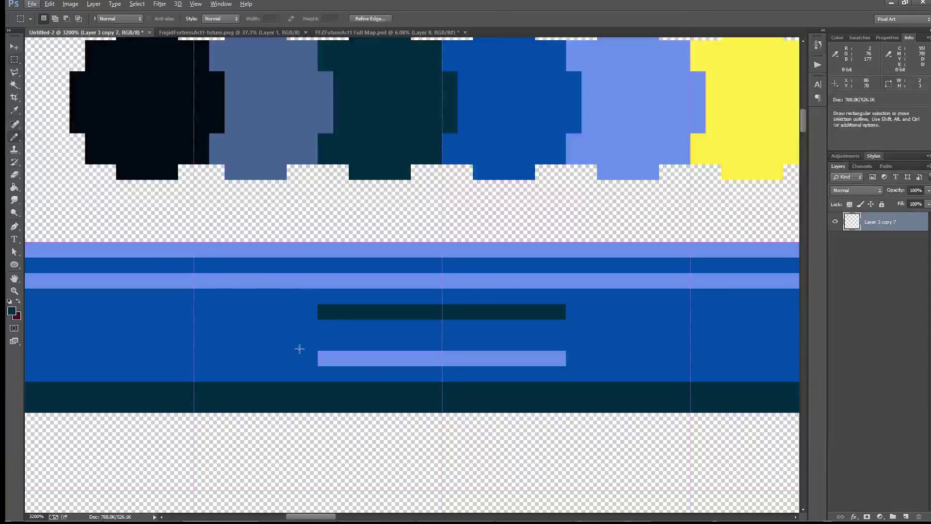
key(b)
alt+click(287, 359)
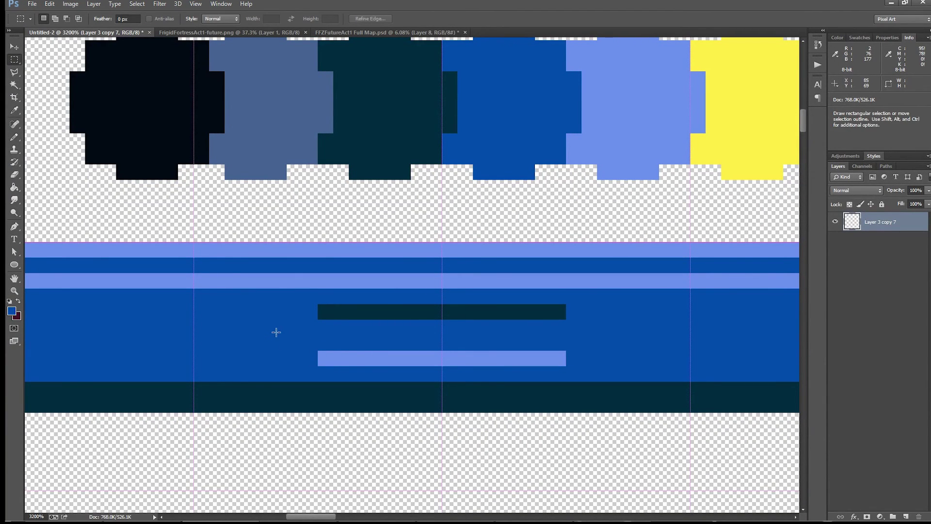
click(330, 357)
click(326, 312)
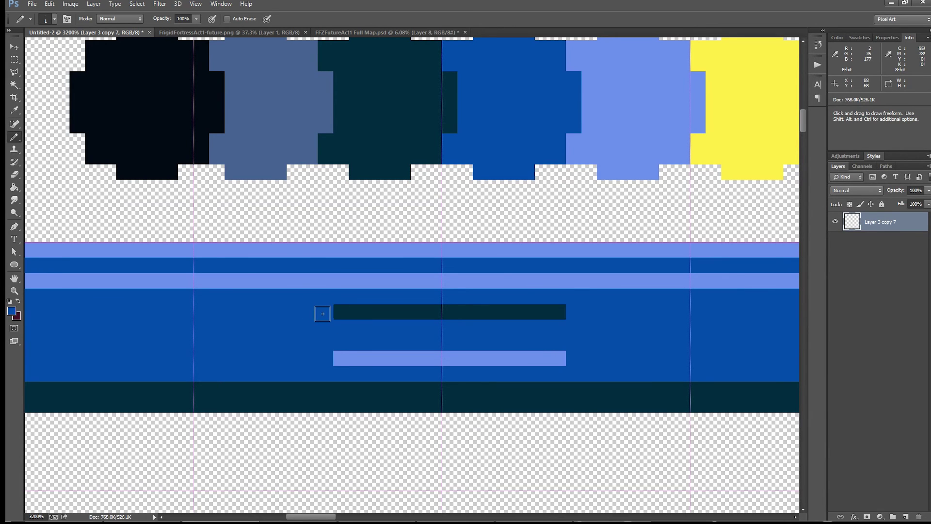
click(558, 312)
click(557, 359)
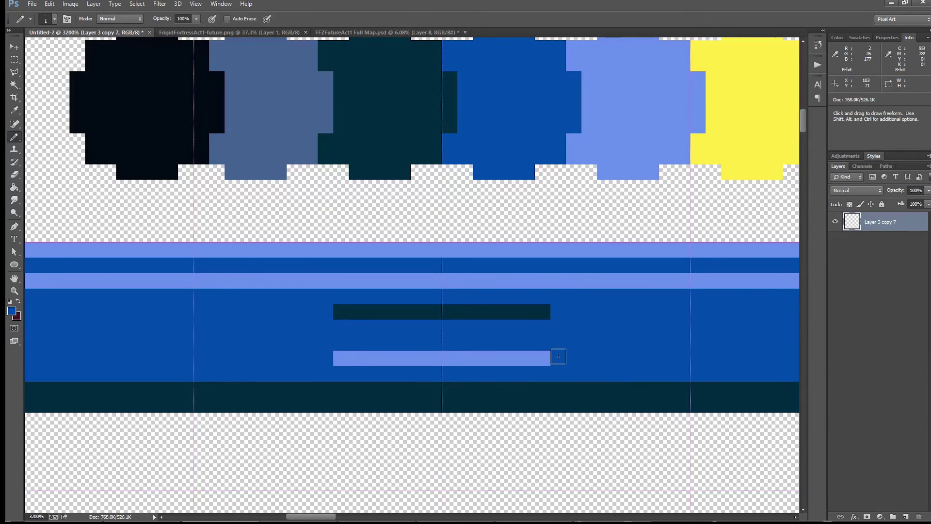
- Paint a one-pixel medium-blue gap in the teal line, one pixel in from its left end
scroll(558, 357, down, 4)
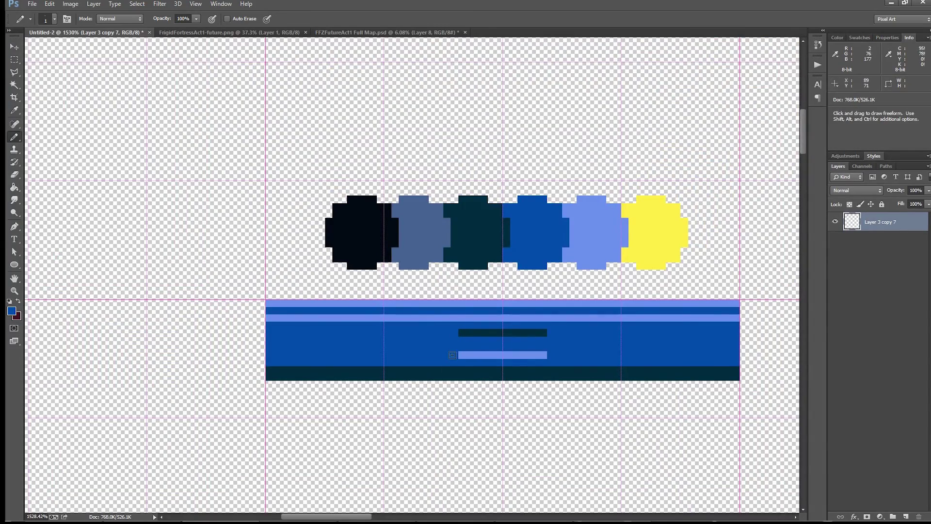
scroll(447, 371, down, 5)
scroll(446, 366, up, 2)
scroll(463, 368, up, 2)
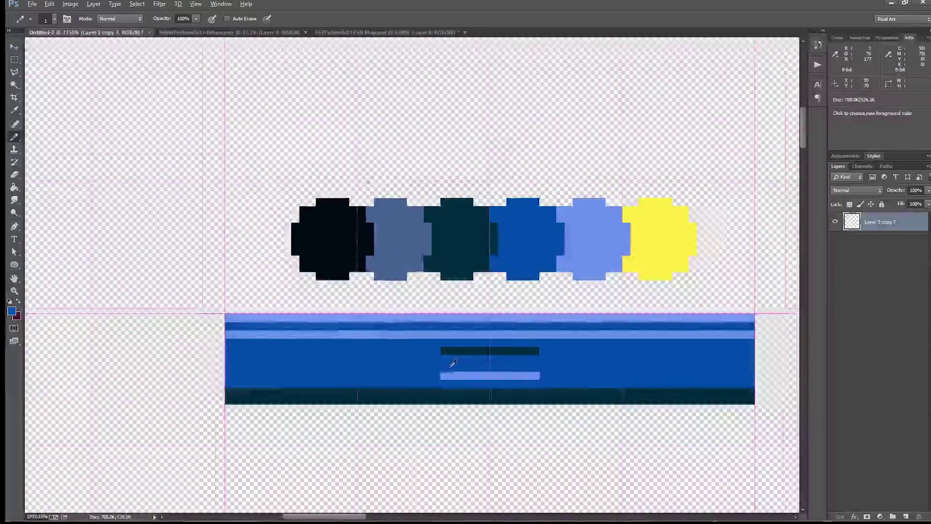
scroll(450, 363, up, 2)
click(447, 343)
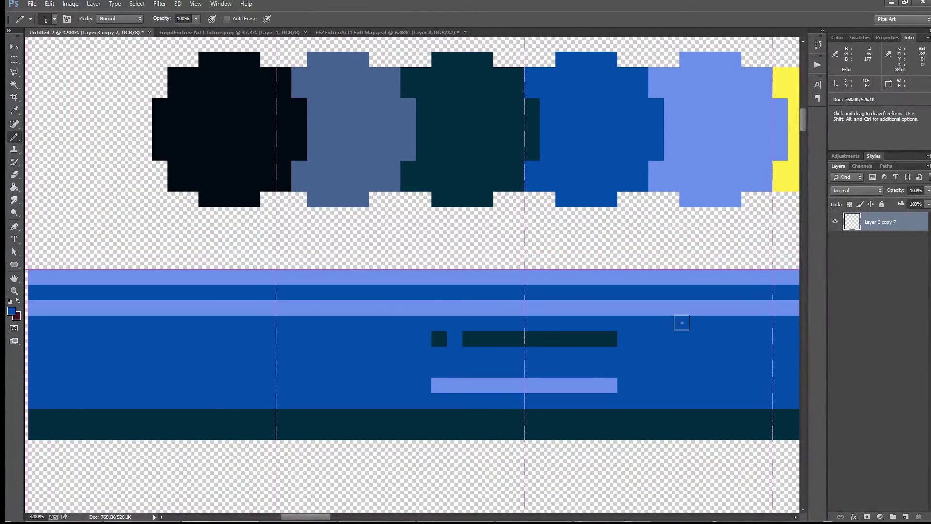
- Paint one-pixel medium-blue gaps near the right end of the teal line and near both ends of the light-blue line
click(595, 339)
click(597, 387)
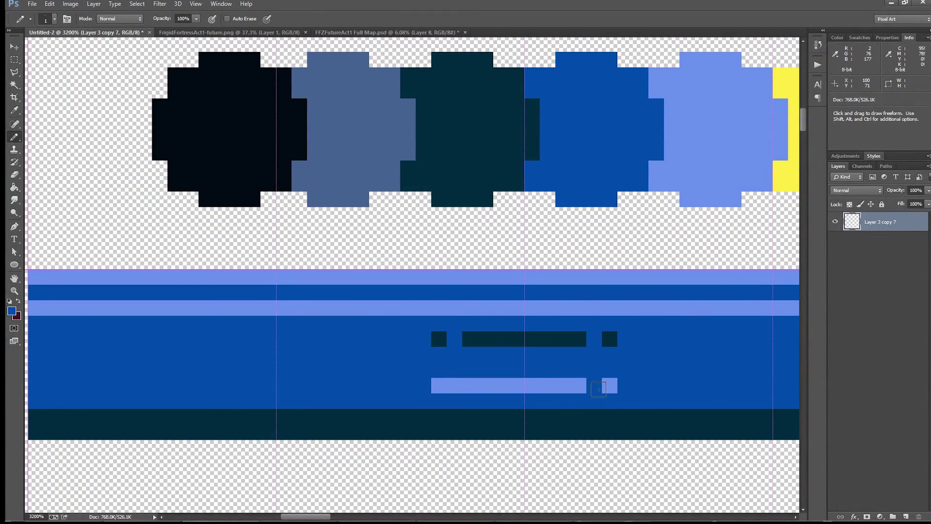
scroll(455, 386, down, 6)
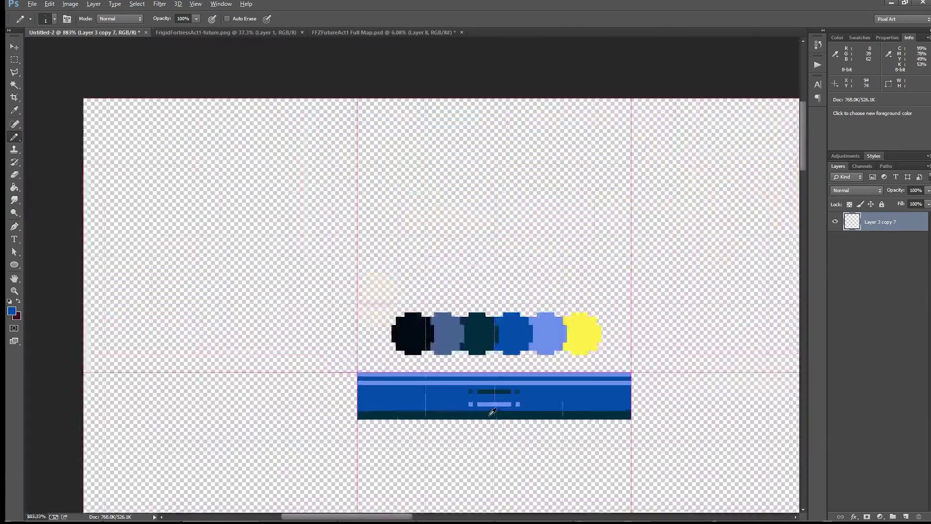
scroll(509, 433, down, 1)
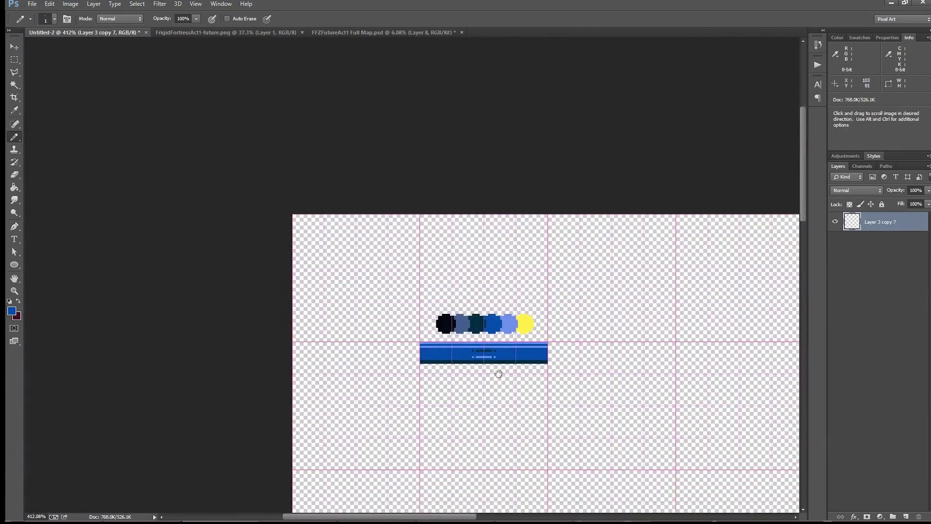
scroll(496, 362, up, 2)
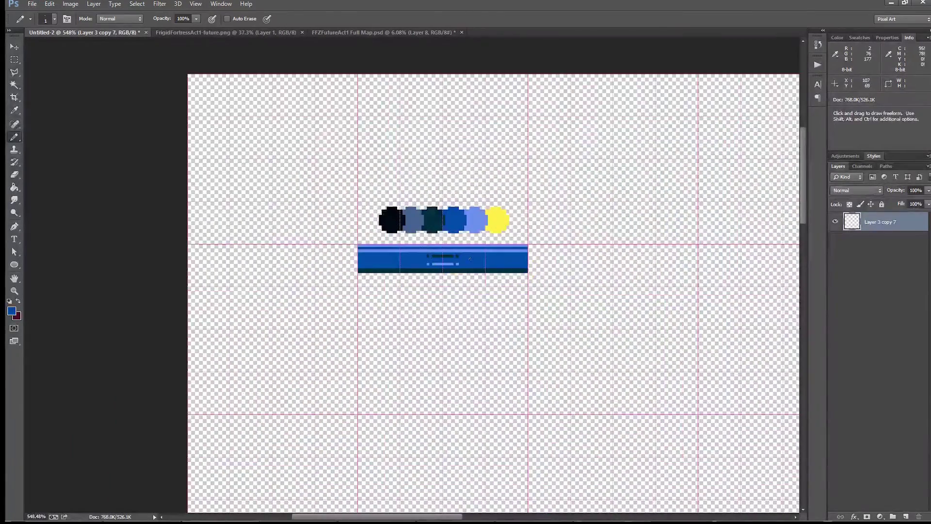
- Duplicate the blue strip directly below the original, aligning the copy's bottom edge with the 32 px grid line
click(14, 61)
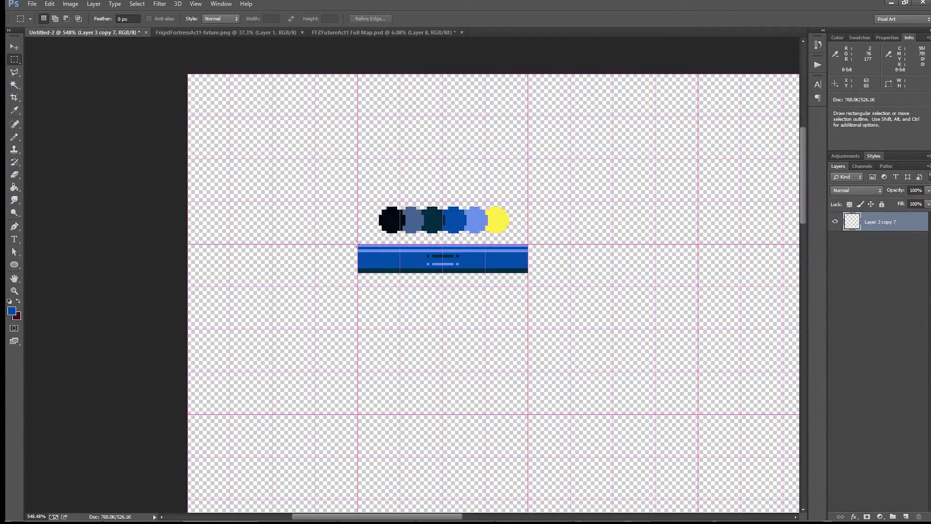
drag(357, 245, 510, 321)
key(ctrl+h)
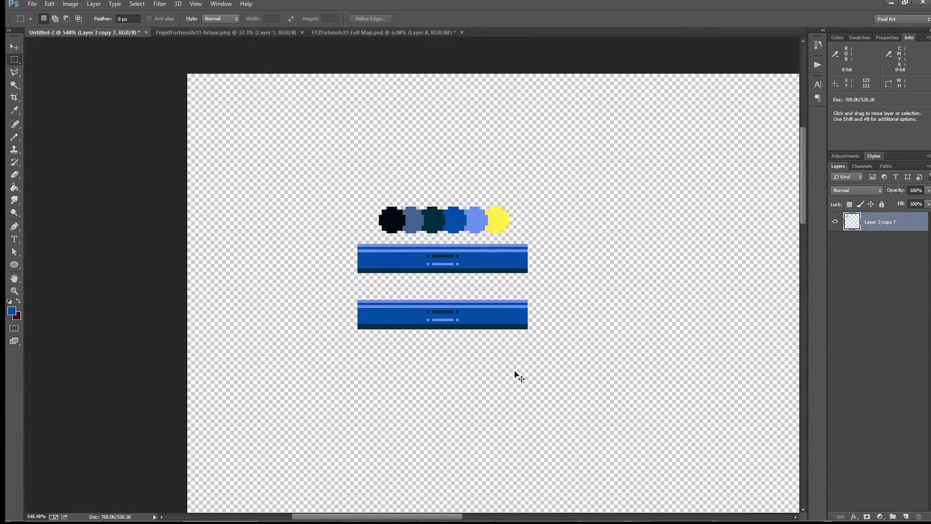
key(ctrl+h)
scroll(544, 333, up, 2)
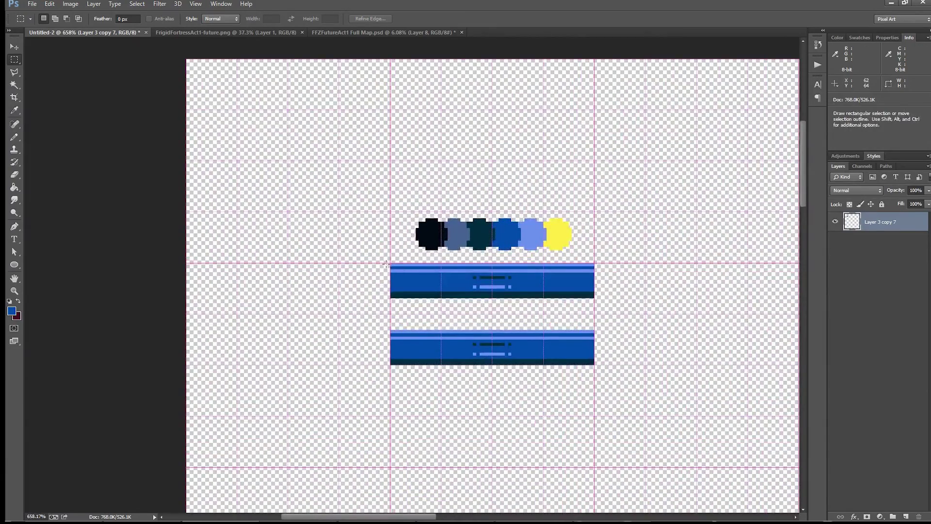
- Check the overall size of the two strips against the grid with a 64 × 32 px selection, and clear it
drag(387, 263, 596, 363)
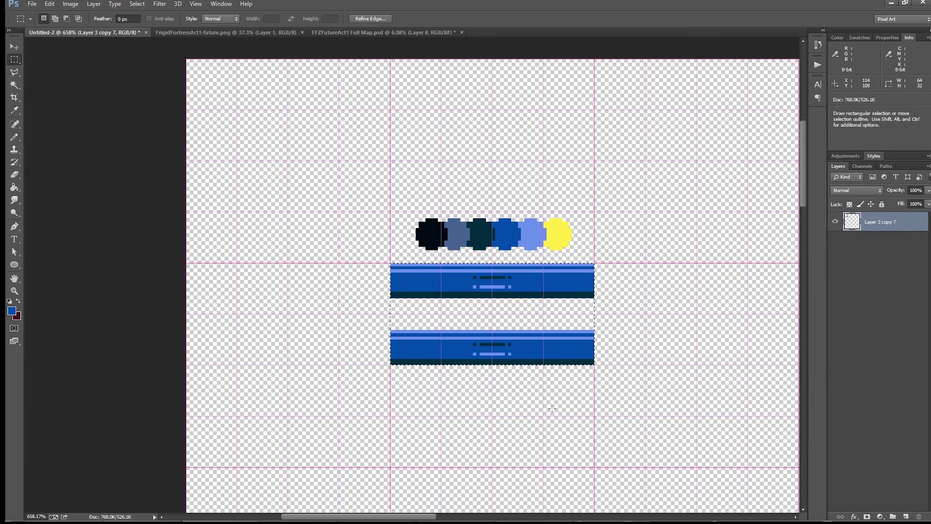
drag(546, 407, 519, 365)
drag(649, 448, 643, 445)
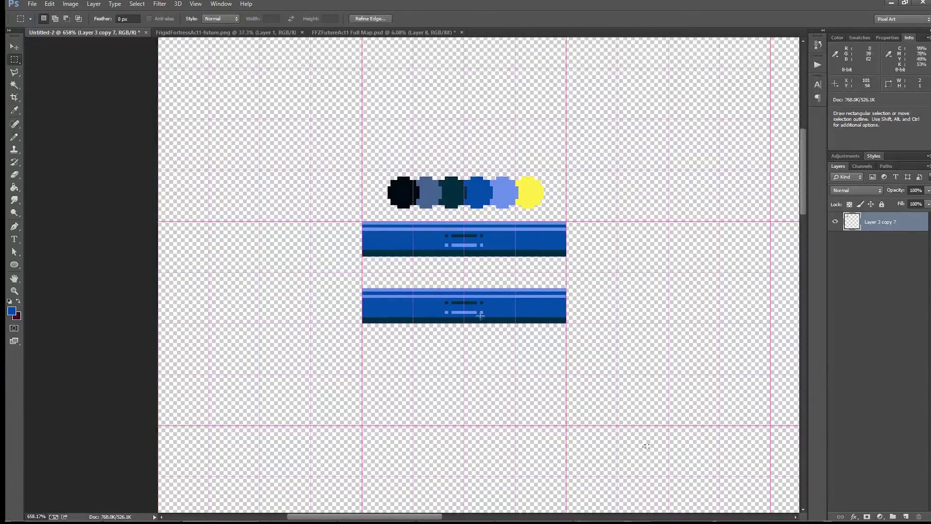
- Hide the guides and paint a 3 × 3 px square in the palette's near-black on the empty area left of the strips
scroll(280, 239, up, 4)
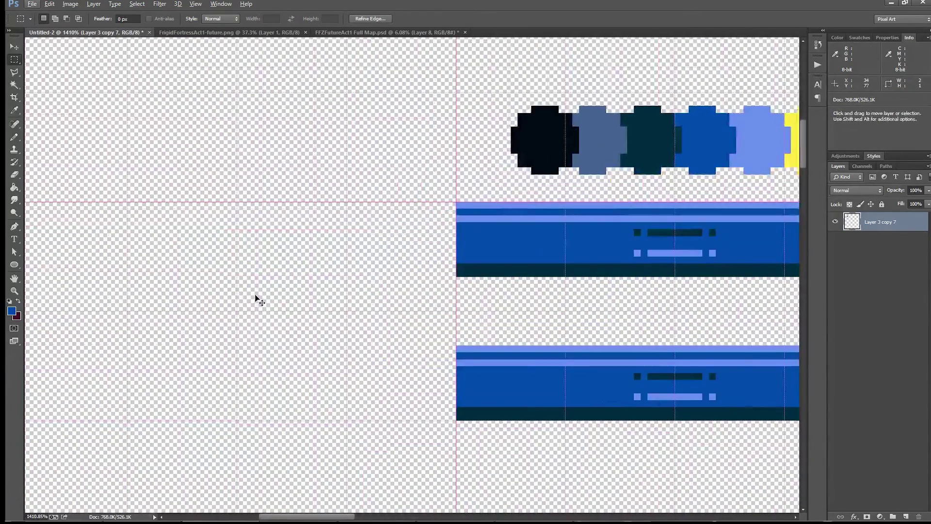
key(ctrl+h)
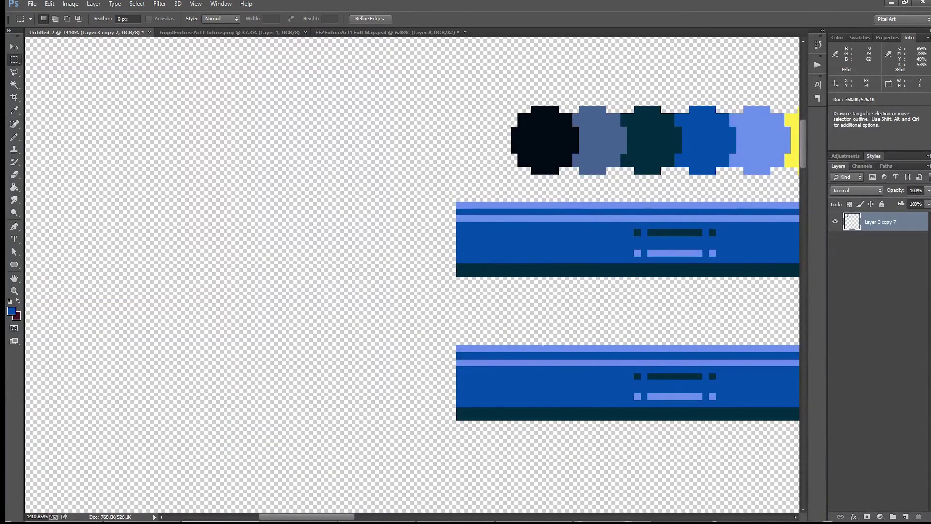
key(b)
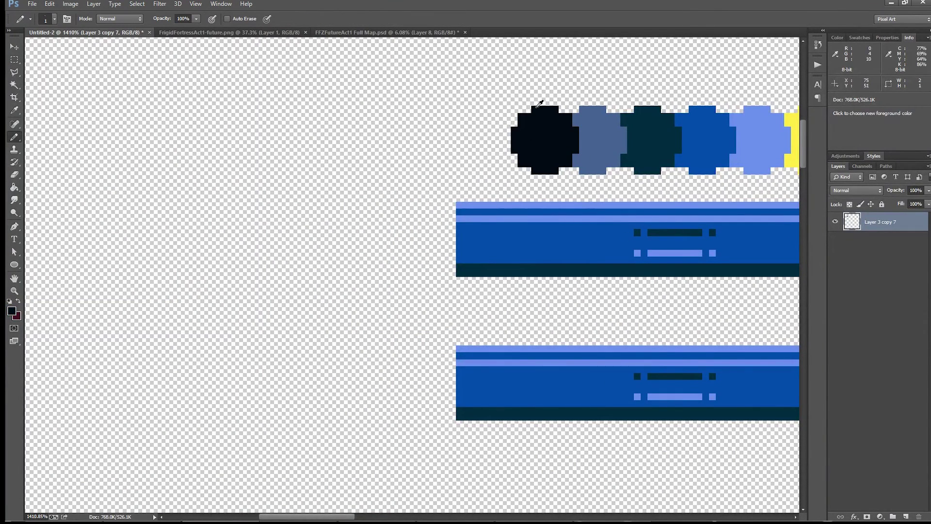
scroll(179, 200, up, 4)
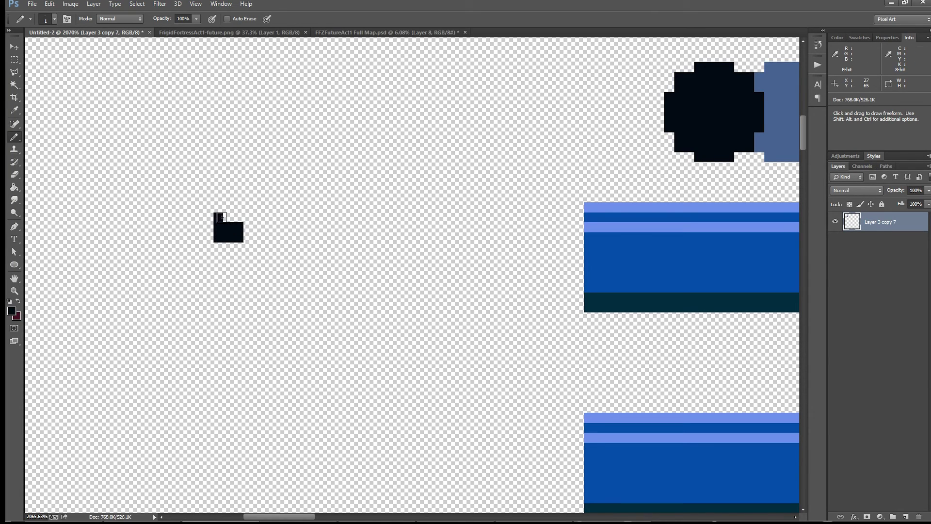
- Duplicate the near-black square repeatedly, one pixel up and right each time, to form a 15 × 15 px diagonal bar
click(14, 59)
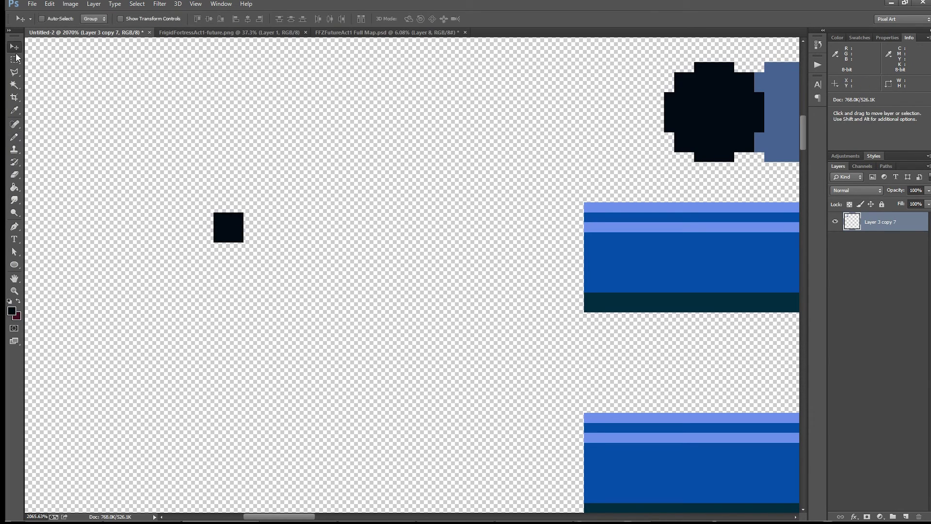
drag(178, 209, 346, 108)
scroll(335, 184, down, 5)
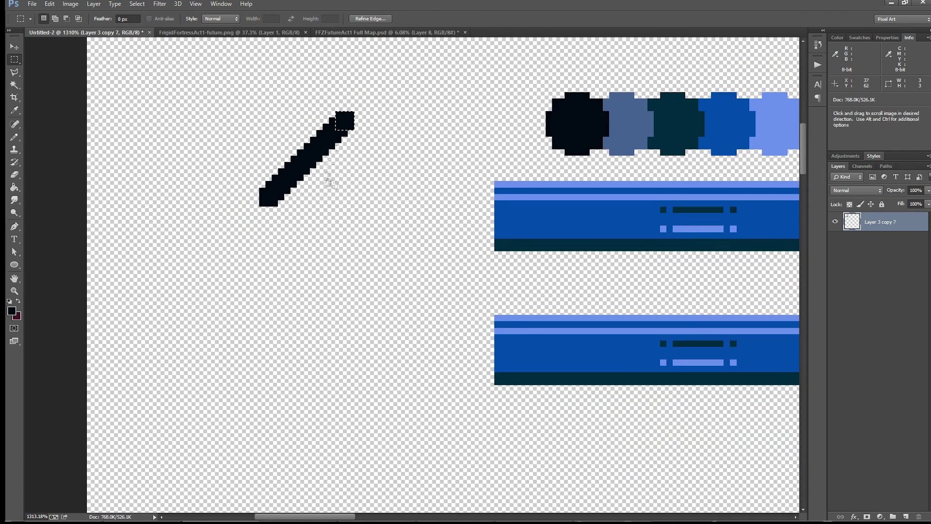
- Copy the diagonal bar to its lower right and flip the copy horizontally with a transform width of -100%
drag(297, 224, 514, 381)
right_click(486, 324)
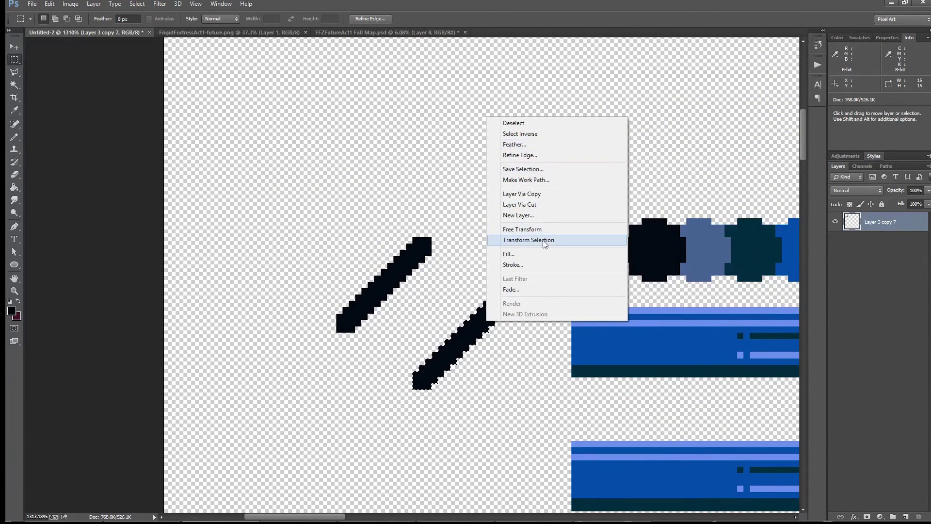
click(531, 228)
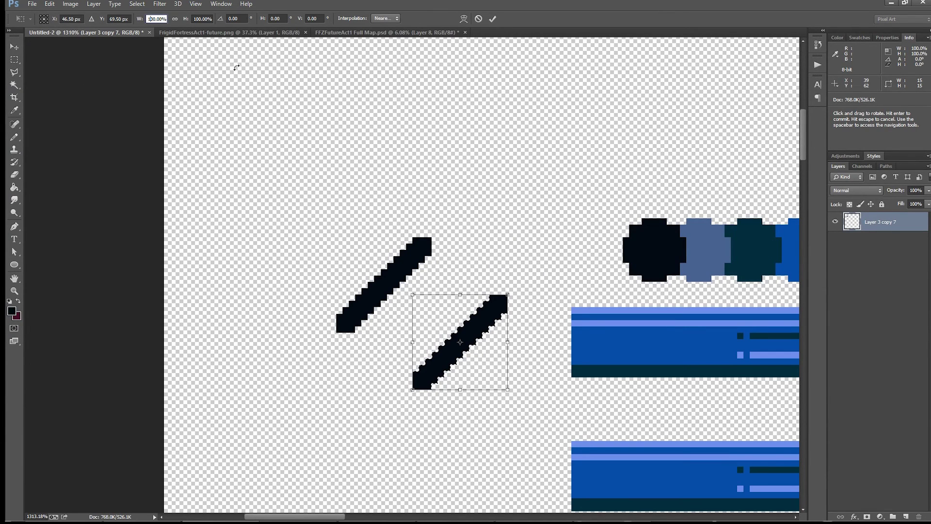
key(Home)
text(-)
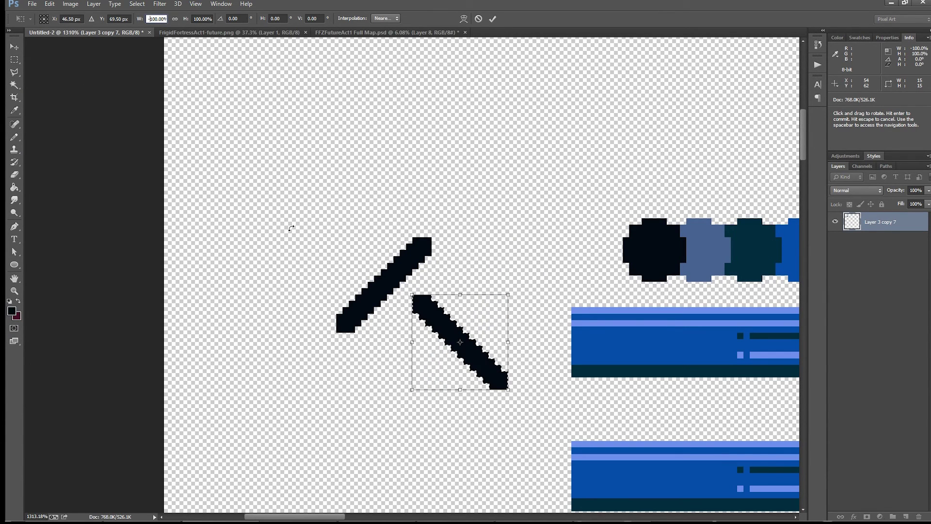
key(Return)
- Move the flipped bar exactly over the original so they form an X, and clear the selection
drag(459, 360, 423, 319)
scroll(388, 293, up, 5)
click(303, 174)
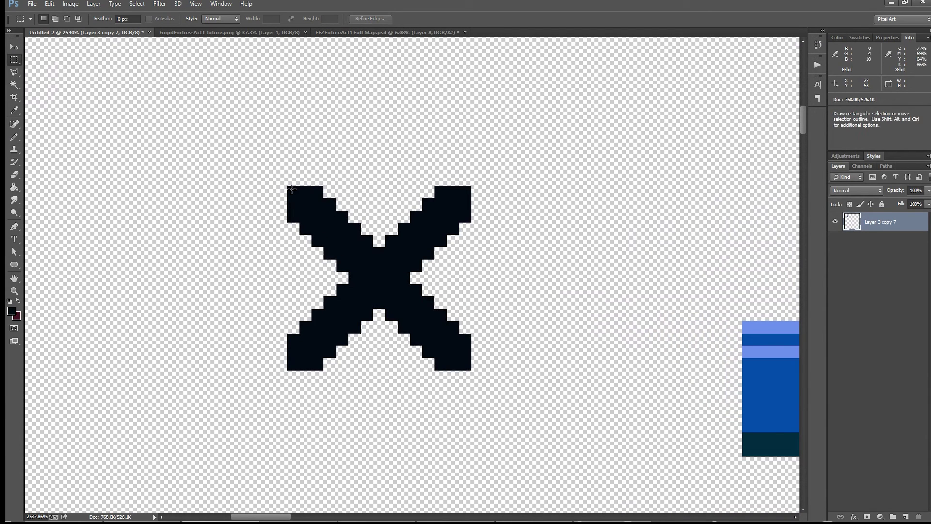
- Enlarge the X to 16 × 16 px by shifting its right half one pixel right and its upper half one pixel up
drag(291, 189, 391, 343)
scroll(468, 368, down, 2)
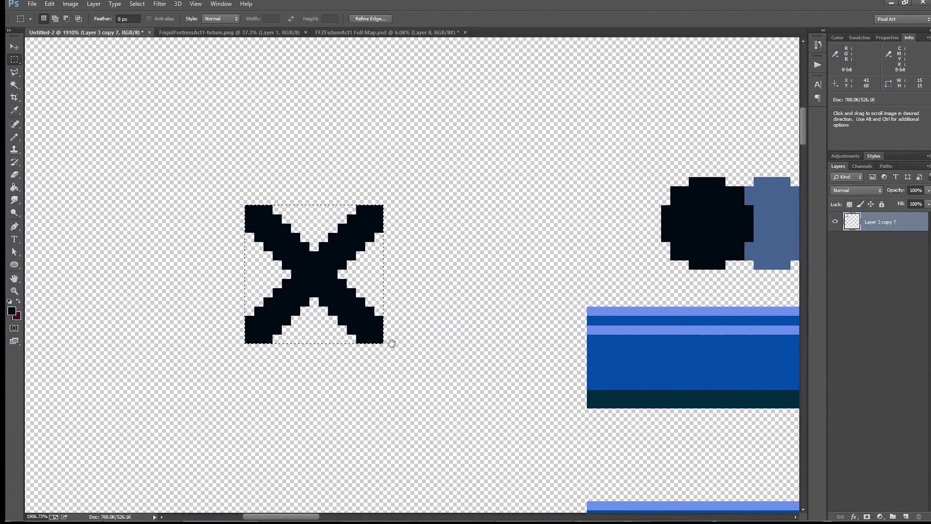
drag(447, 343, 328, 177)
drag(443, 293, 425, 301)
key(ctrl+Right)
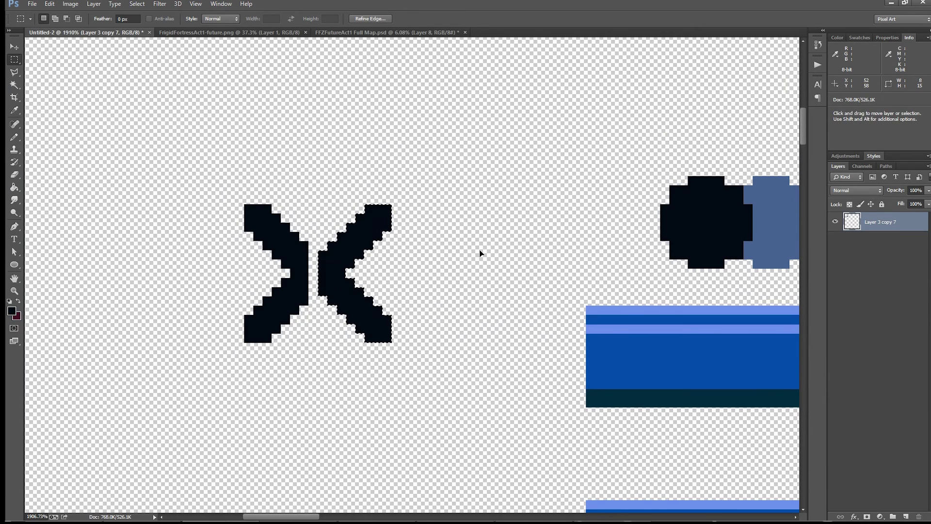
drag(170, 111, 484, 268)
key(ctrl+Up)
scroll(356, 281, up, 3)
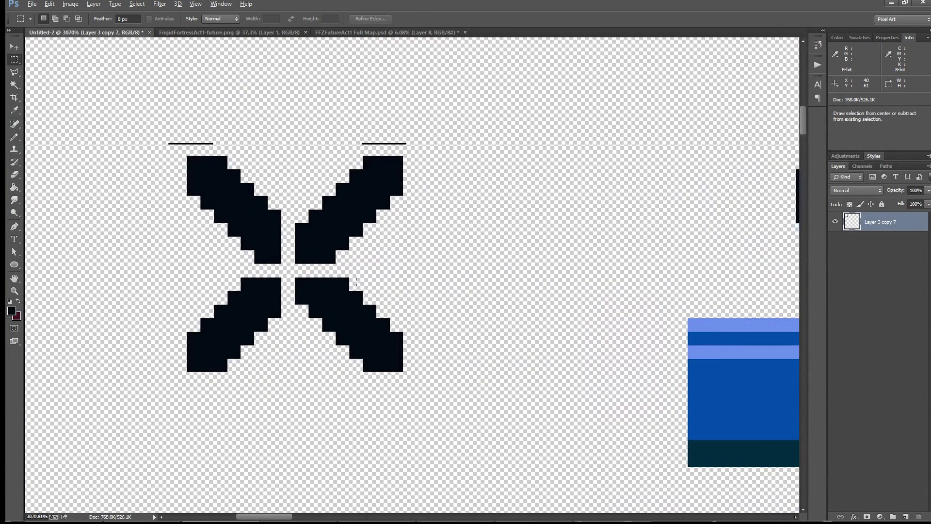
- Fill the one-pixel vertical and horizontal gaps in the middle of the X with near-black using the Pencil
key(b)
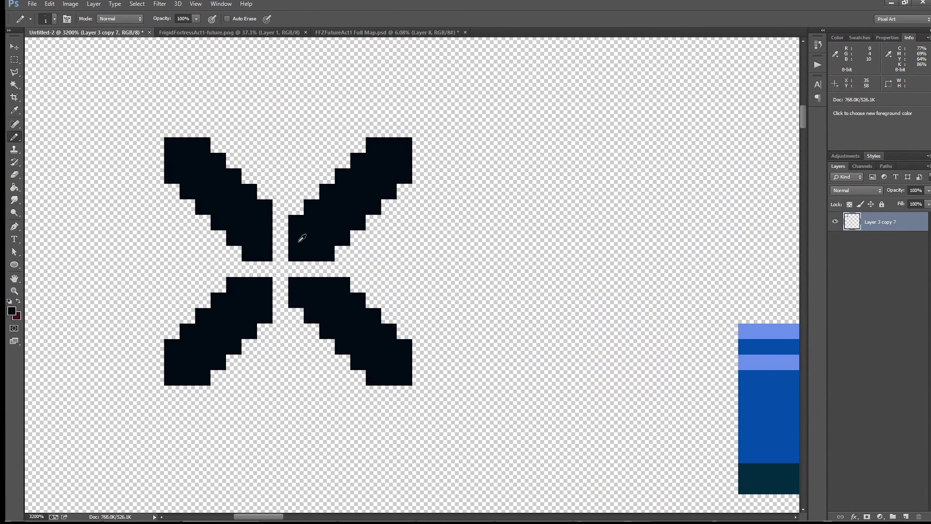
drag(280, 218, 282, 249)
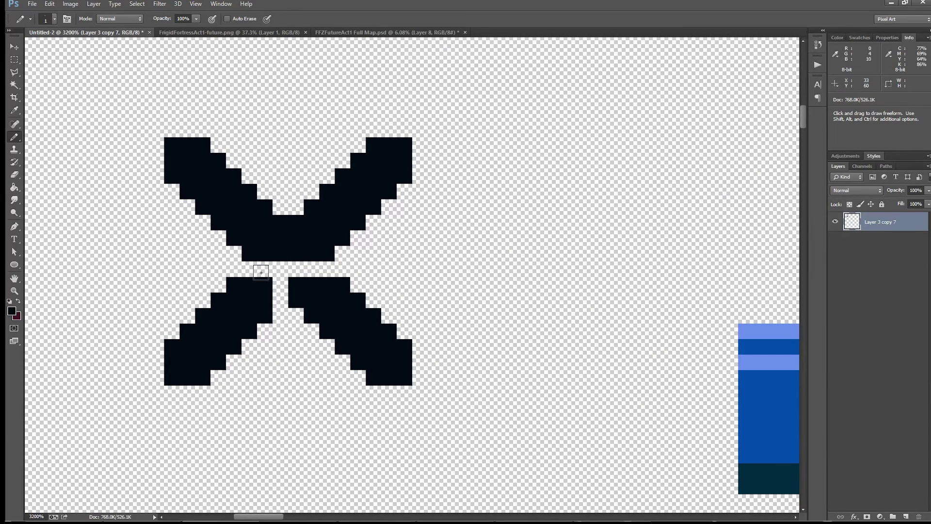
drag(281, 288, 281, 301)
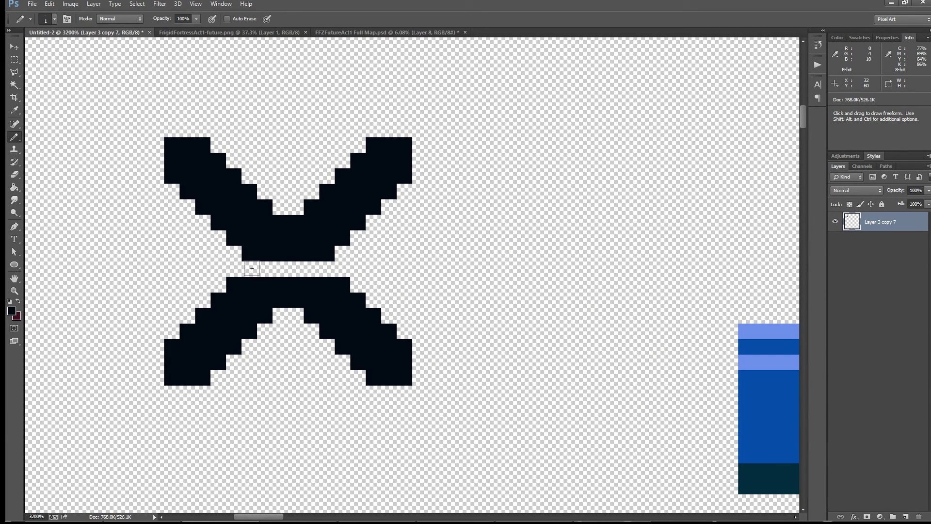
drag(251, 268, 326, 268)
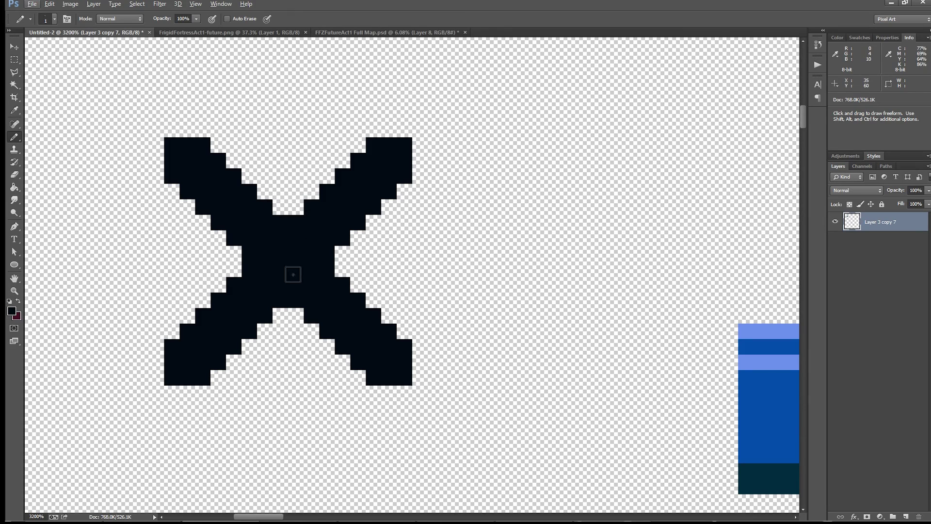
- Select the whole X, cut it, and paste it onto a new layer
scroll(278, 213, down, 5)
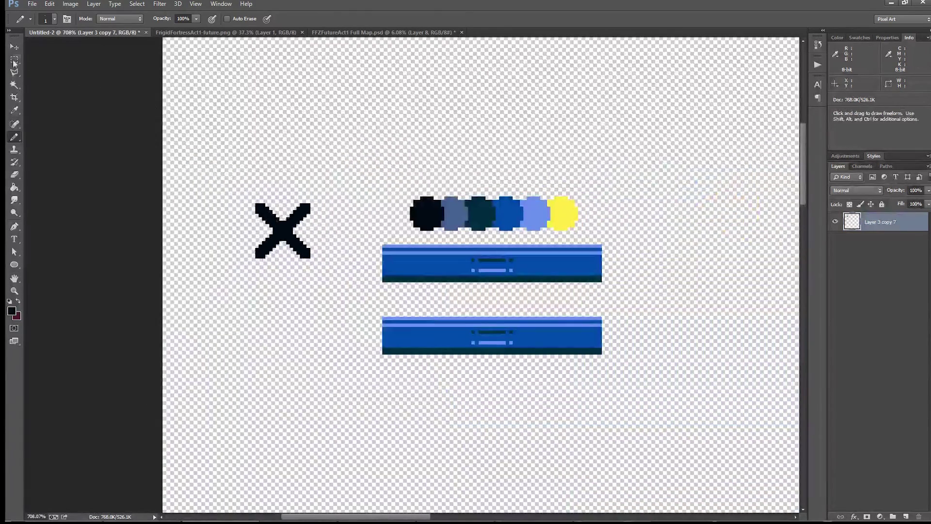
click(15, 60)
drag(246, 186, 345, 292)
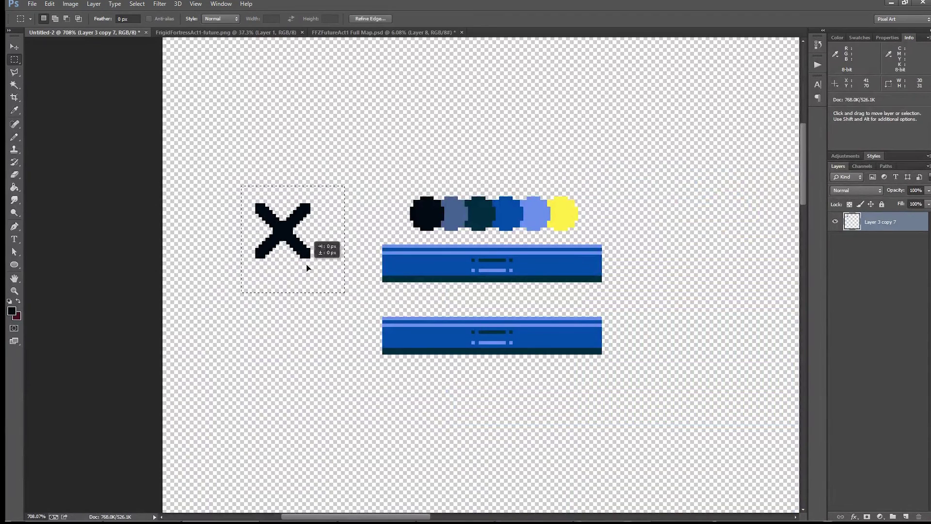
mouse_move(305, 269)
mouse_down()
mouse_move(491, 347)
mouse_move(449, 348)
mouse_up()
key(ctrl+x)
key(ctrl+v)
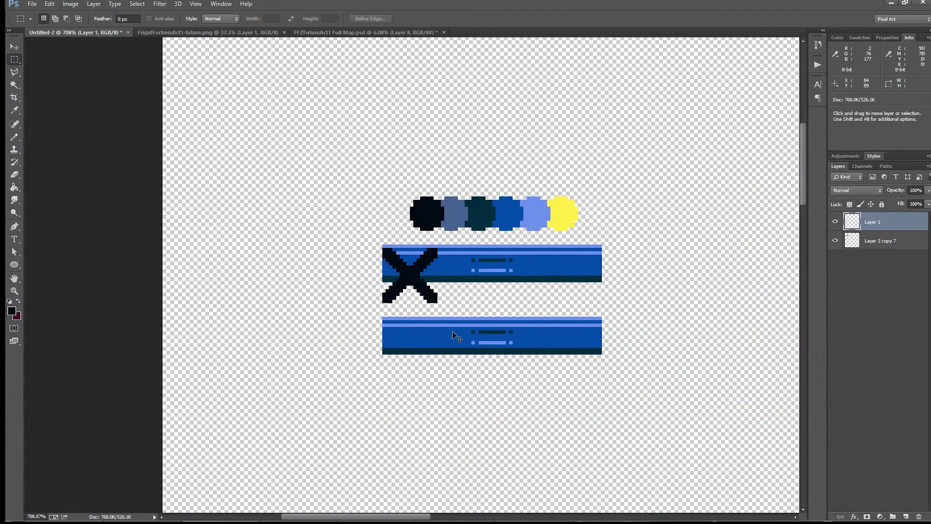
- Show the grid and place the X between the two strips, aligned with the first 16 px column at their left end
drag(424, 288, 415, 313)
scroll(424, 314, up, 4)
key(ctrl+apostrophe)
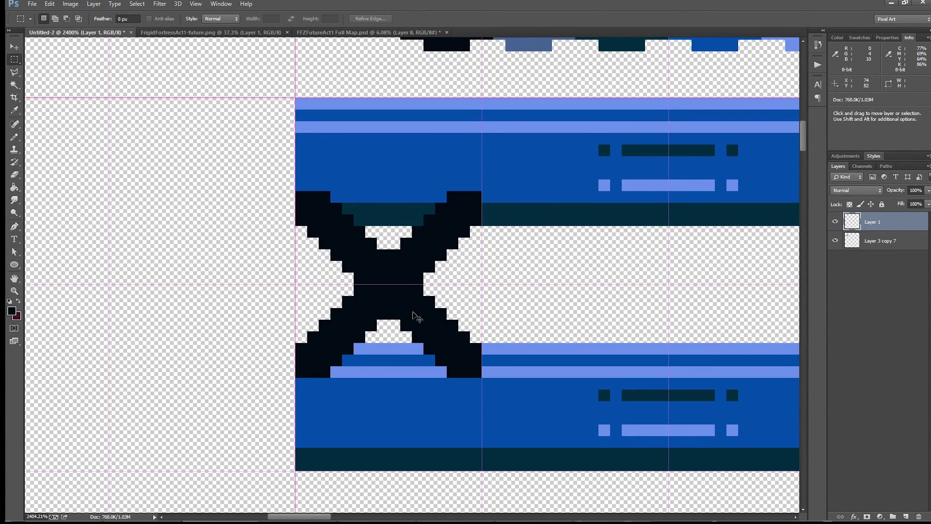
- Check the X against a 16 × 16 px selection and its full column against a 16 × 32 px selection, and deselect
key(alt)
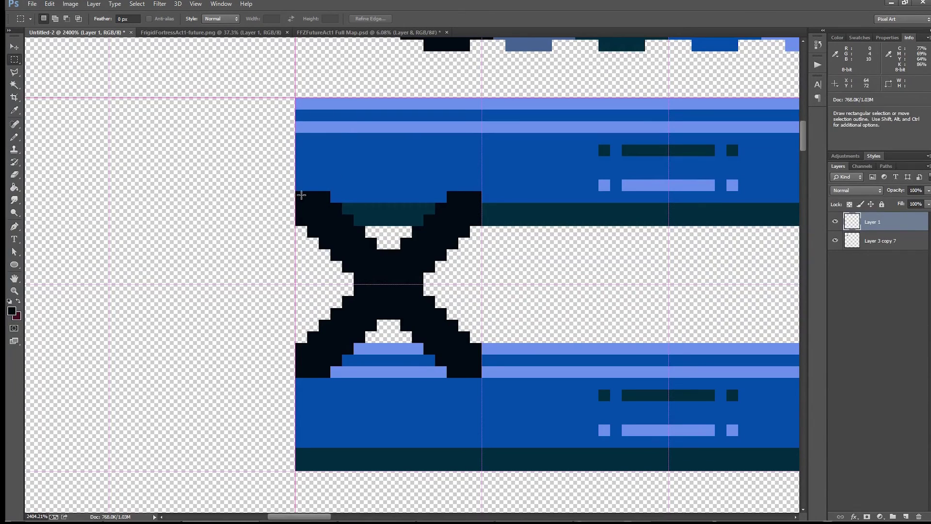
drag(301, 195, 476, 372)
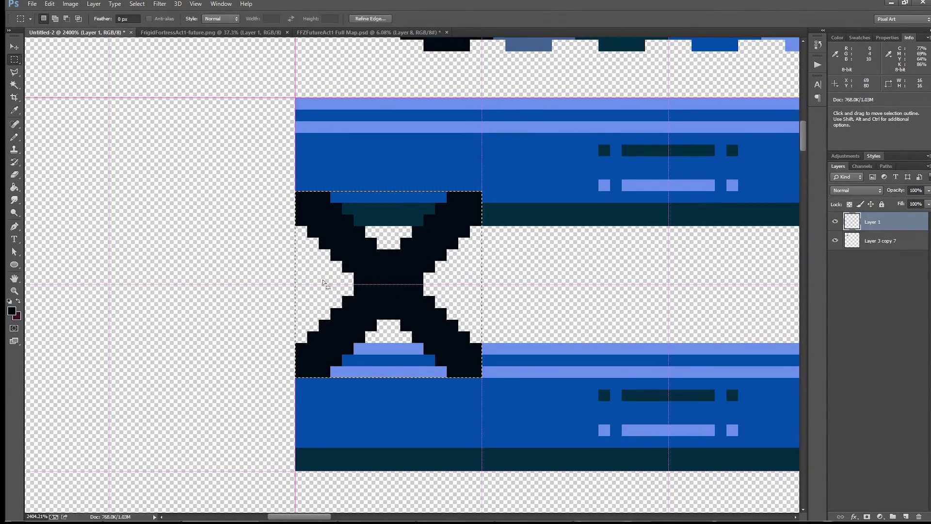
scroll(430, 294, down, 4)
drag(486, 280, 387, 325)
drag(256, 255, 340, 417)
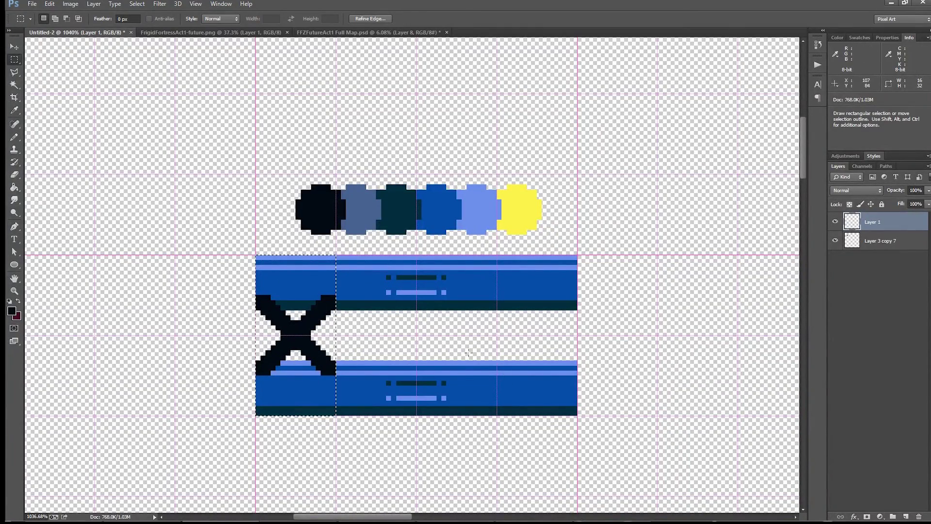
key(ctrl+d)
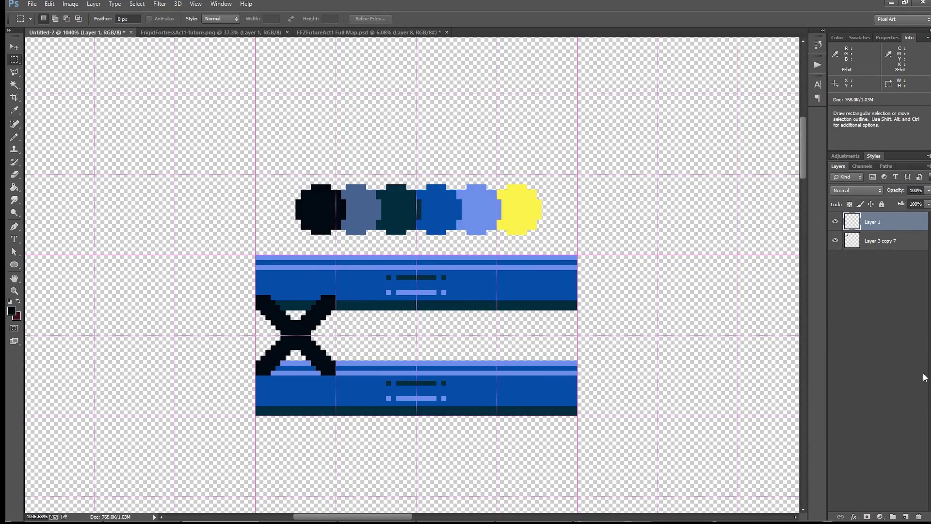
- Move the X's layer below the strips' layer so the X sits behind both strips
drag(873, 219, 873, 290)
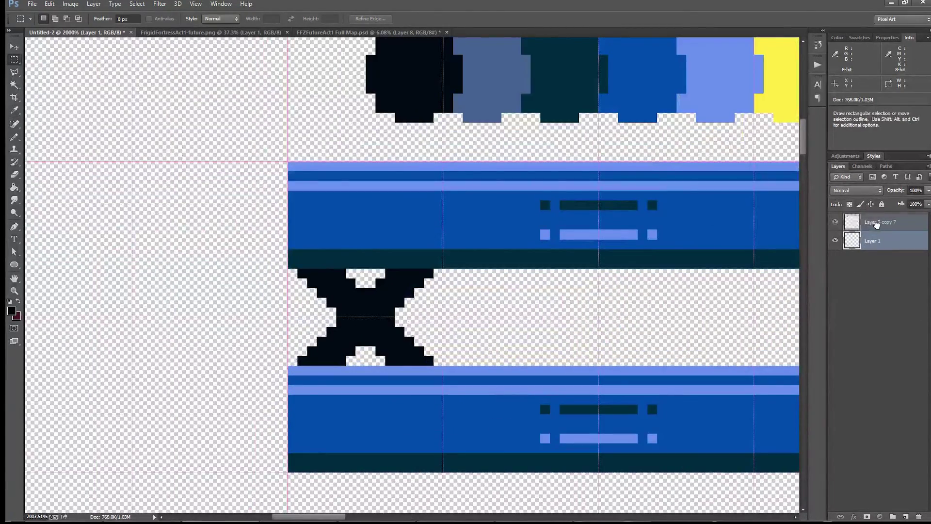
- Move the X's layer back above the strips' layer and duplicate the X along the strips to make four adjoining Xs
drag(878, 221, 876, 218)
drag(760, 254, 652, 264)
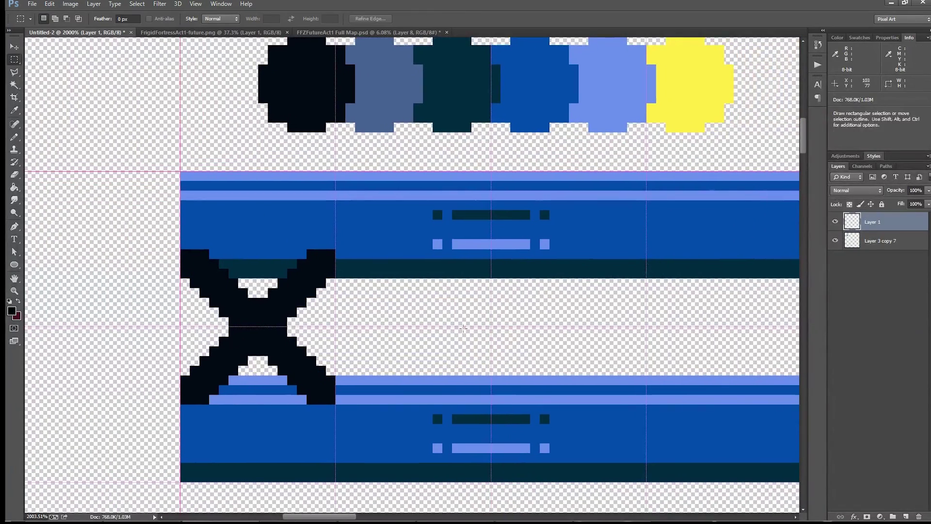
scroll(436, 340, down, 3)
drag(282, 306, 641, 306)
- Merge the four X layers into one and move that layer below the strips' layer
shift+click(873, 279)
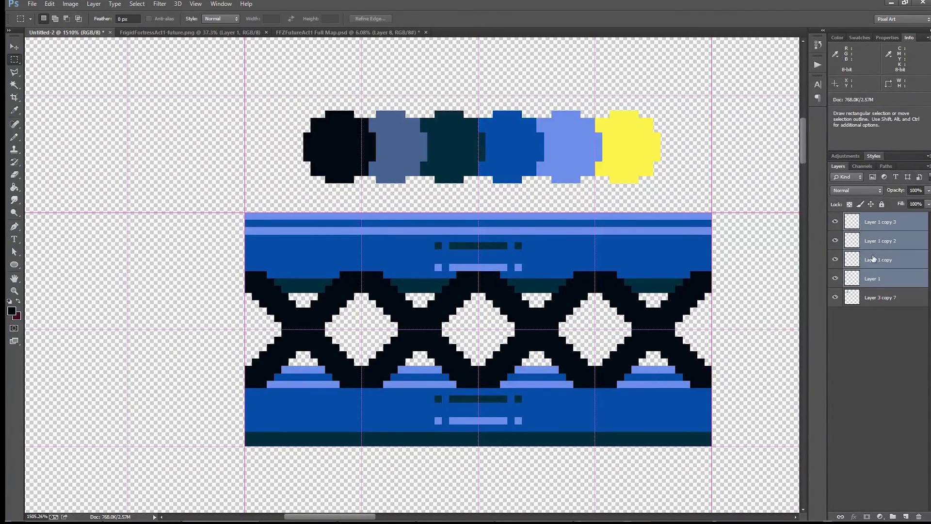
right_click(875, 279)
click(791, 369)
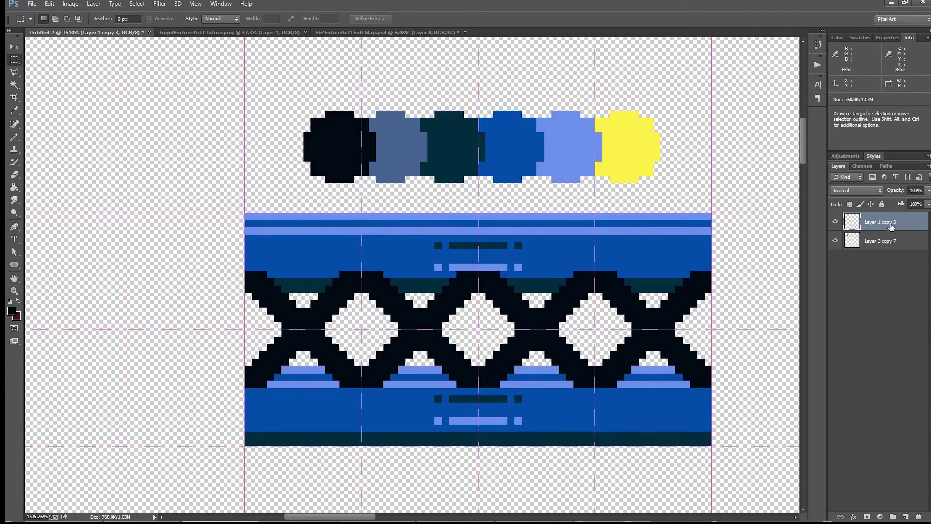
drag(892, 227, 894, 260)
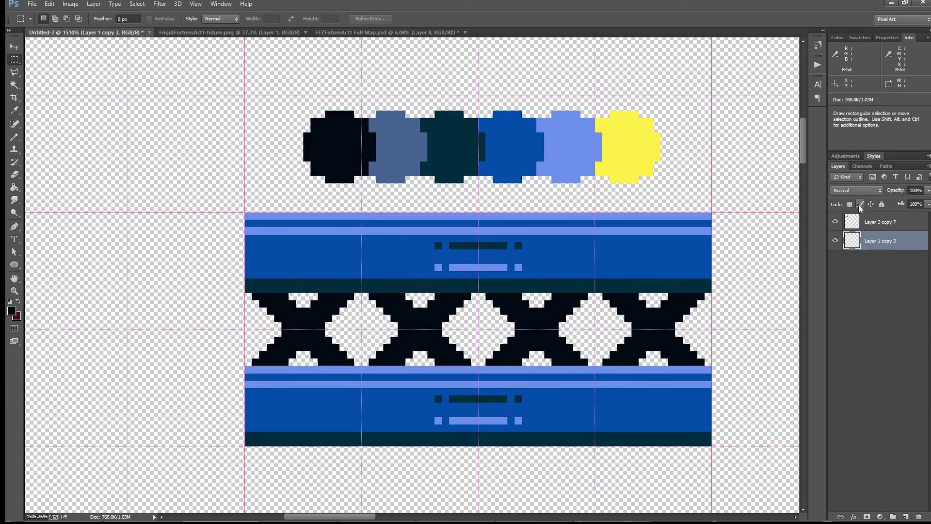
- Merge the strips' layer and the Xs' layer into a single layer
shift+click(880, 222)
right_click(876, 228)
click(765, 369)
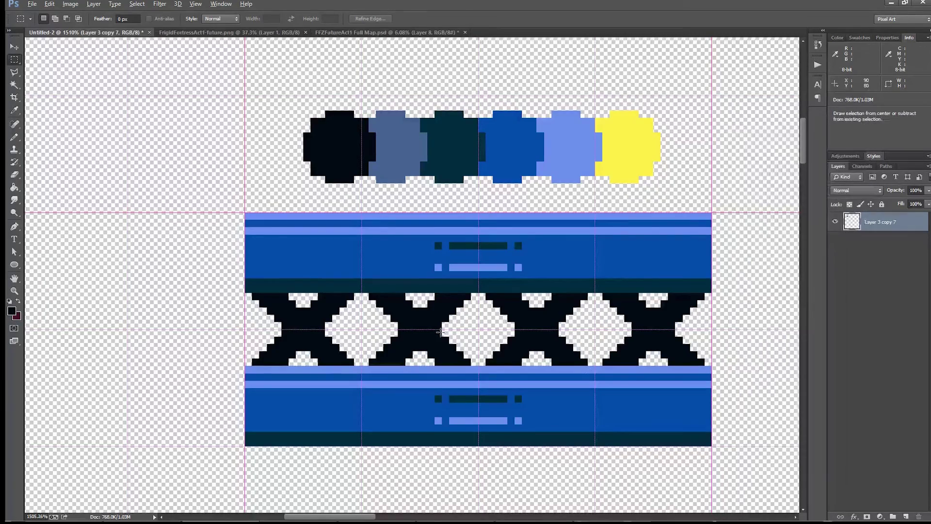
- Duplicate the whole section directly to its right and delete the palette swatches from the copy
scroll(129, 289, down, 6)
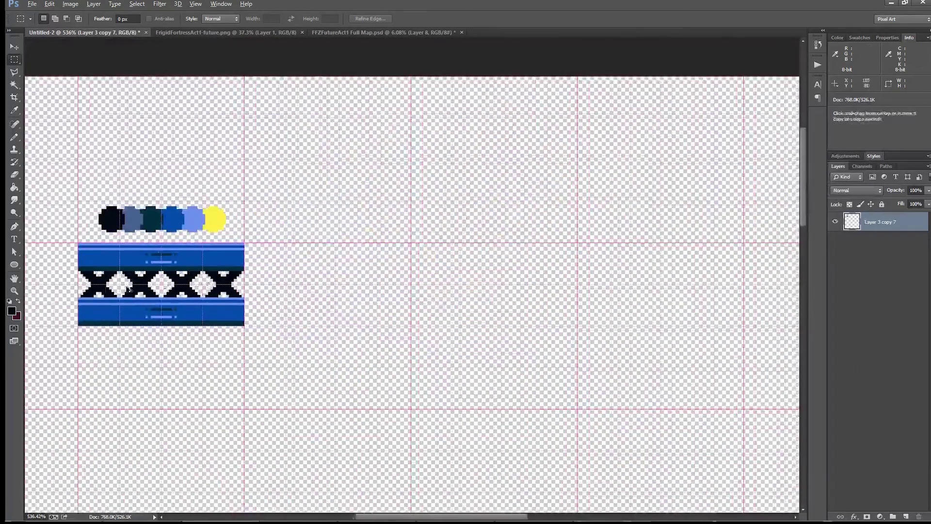
drag(129, 289, 274, 285)
drag(252, 178, 463, 235)
key(Delete)
key(ctrl+d)
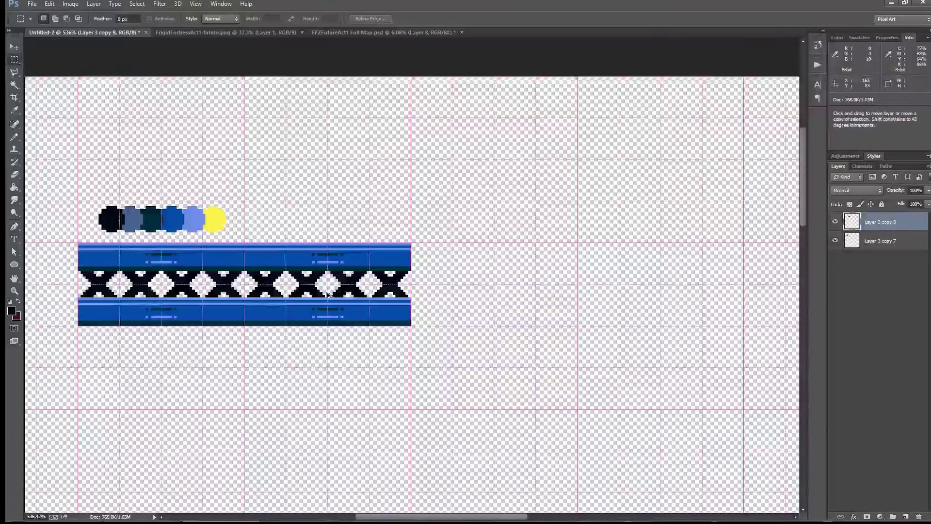
- Duplicate the palette-free section twice more to the right and merge all four section layers into one
drag(333, 297, 492, 296)
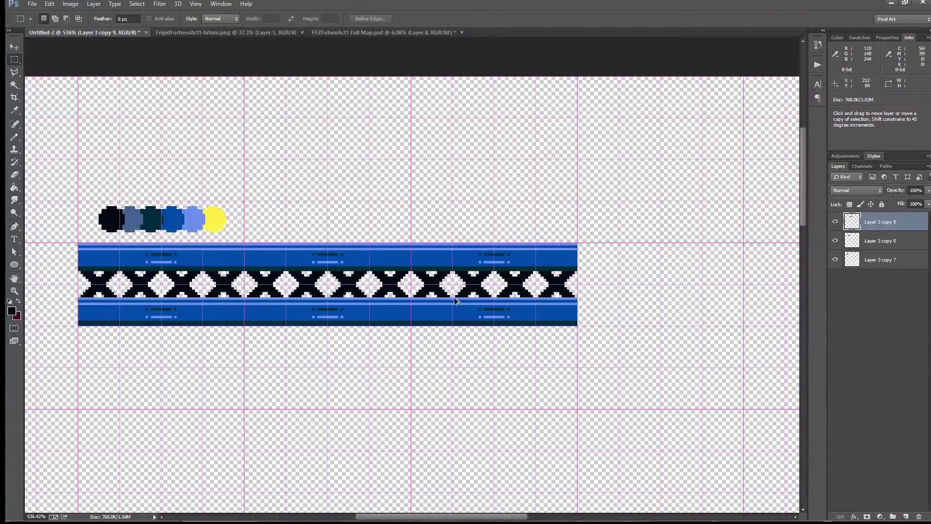
drag(432, 304, 598, 302)
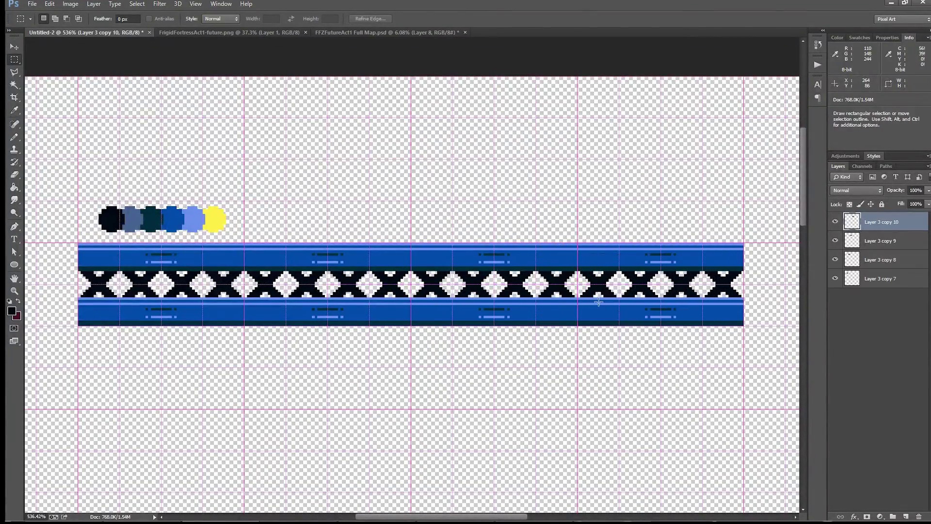
scroll(598, 303, down, 3)
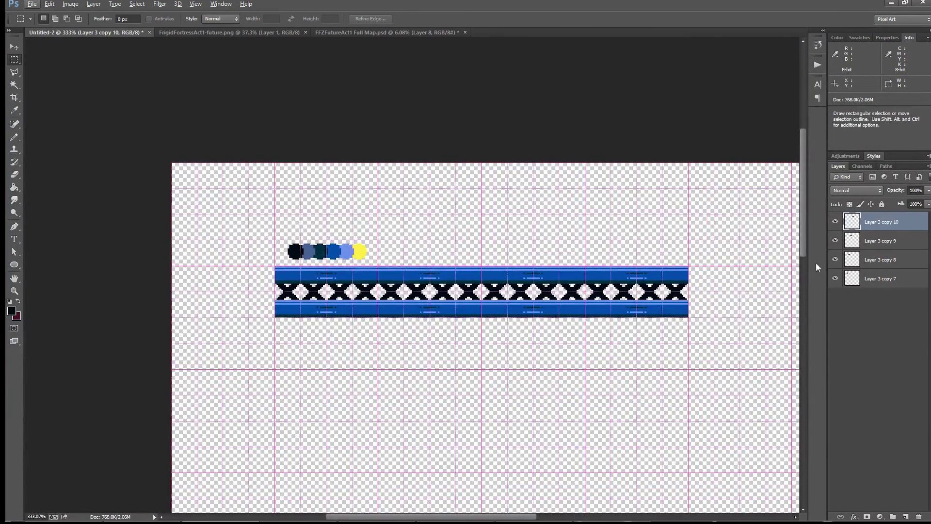
shift+click(876, 279)
right_click(865, 279)
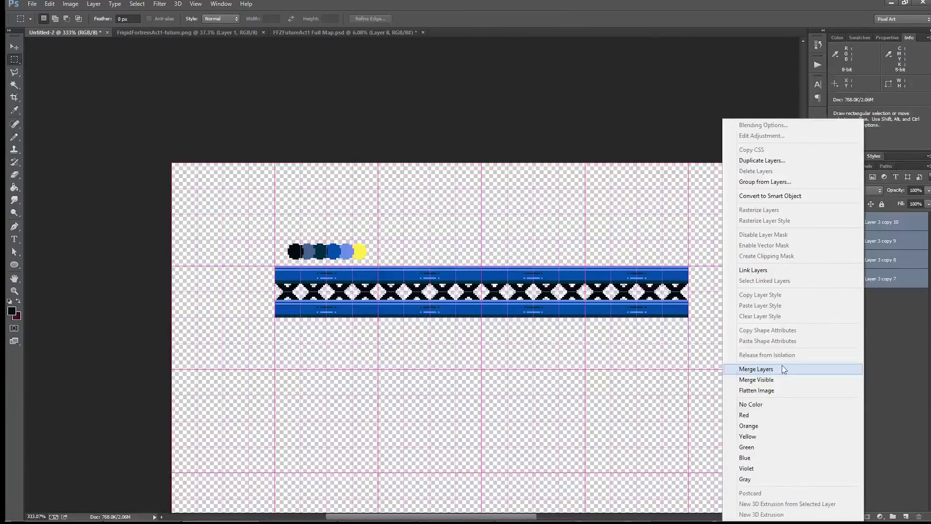
click(756, 369)
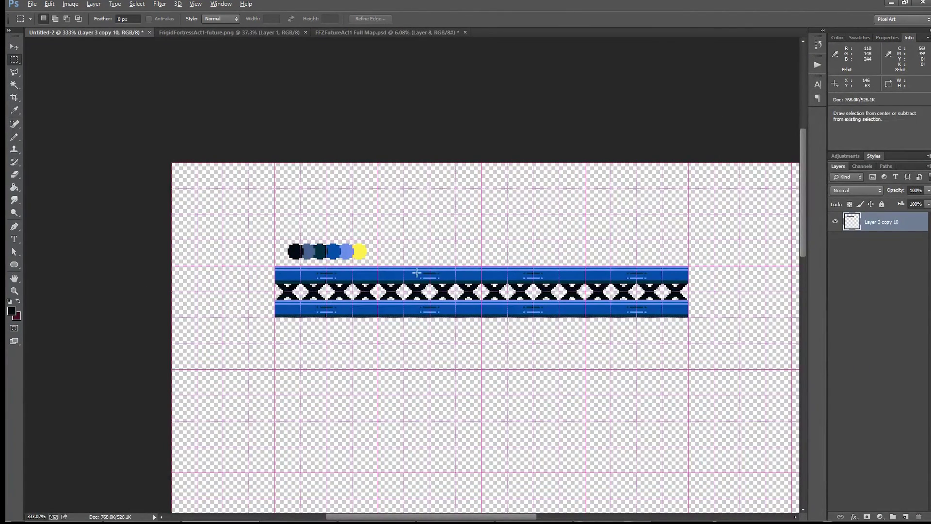
- Select a 37 × 10 px area of the X row that ends at the right edge of the second section
scroll(396, 258, up, 5)
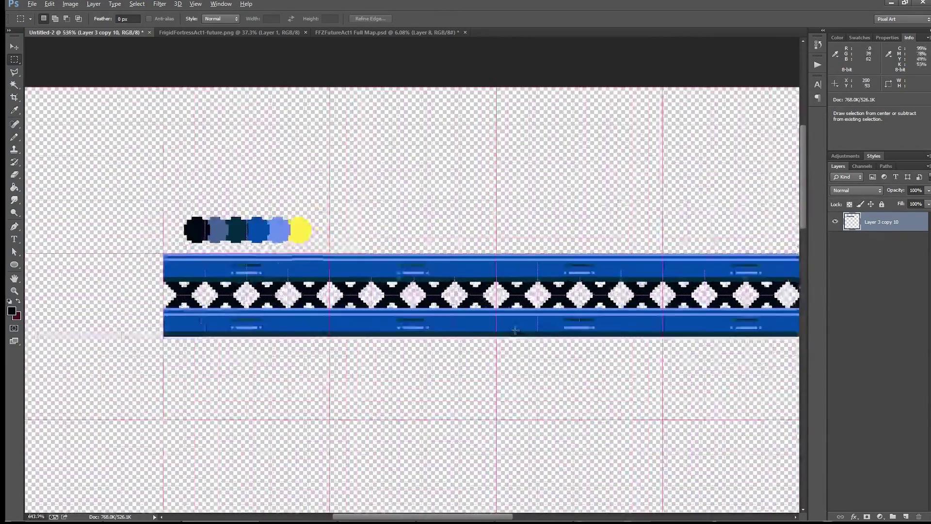
drag(364, 268, 491, 300)
scroll(485, 291, up, 6)
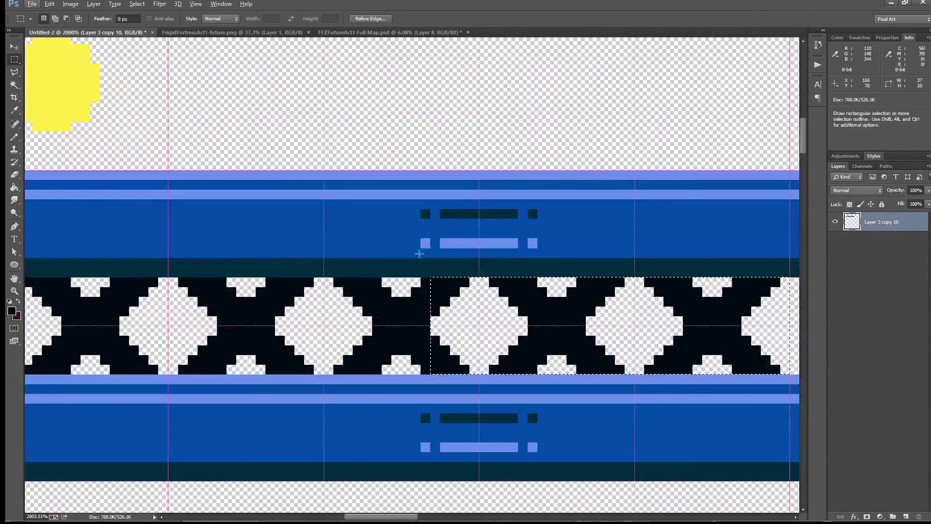
- Pencil a light blue pointed left end in the selection and extend straight lines to the right from its upper and lower tips
key(b)
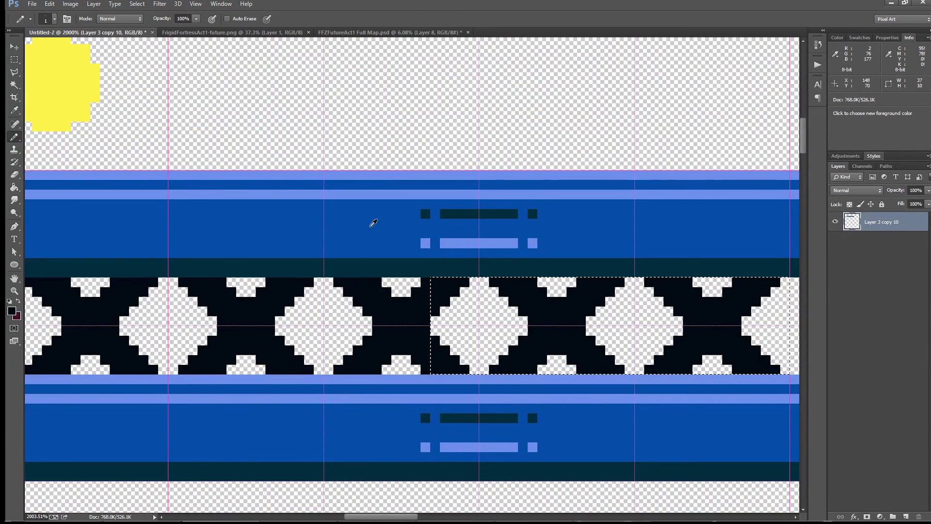
alt+click(379, 196)
scroll(431, 301, up, 2)
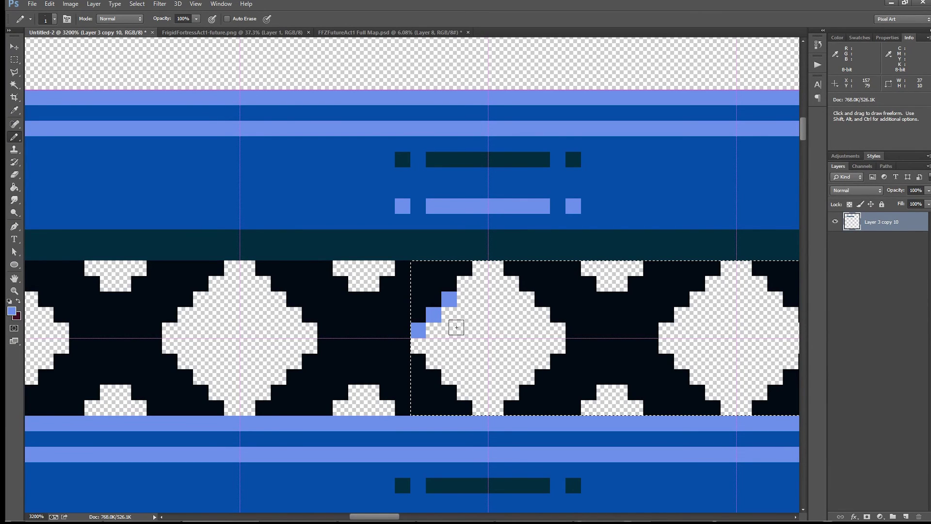
click(418, 346)
click(449, 377)
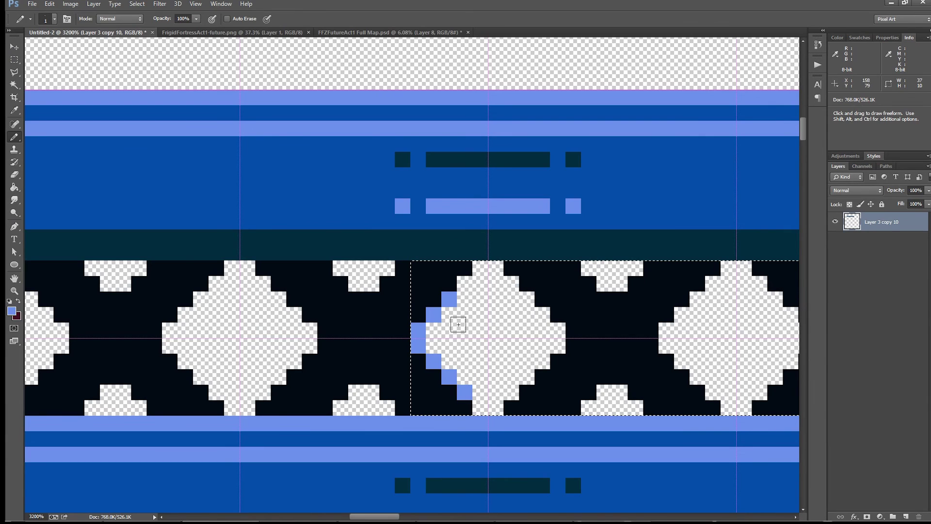
click(464, 284)
drag(480, 392, 711, 390)
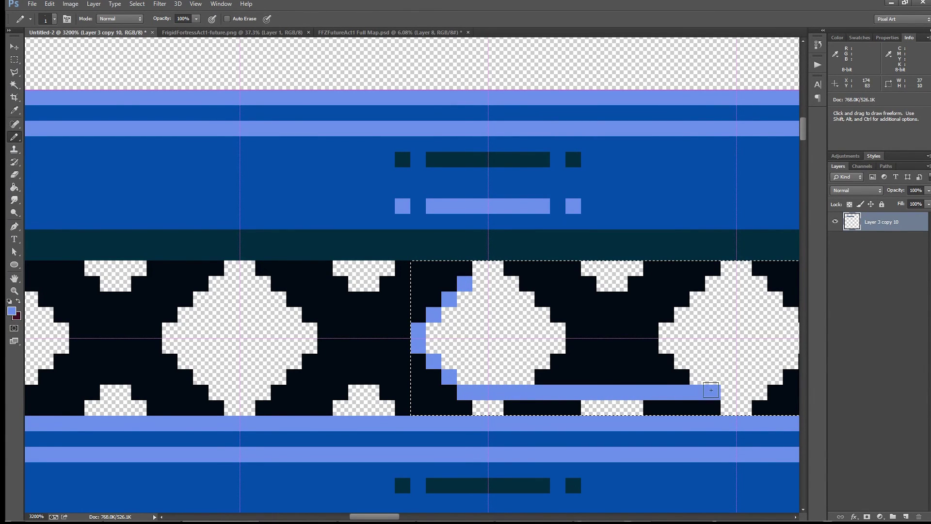
drag(492, 283, 718, 284)
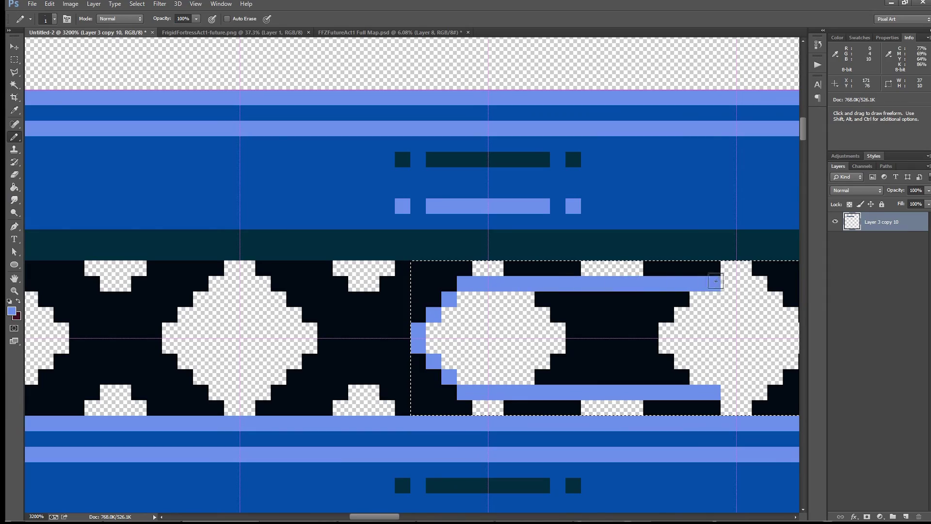
- Fill the transparent gaps inside the selection with the Xs' near-black colour and deselect
scroll(675, 297, down, 5)
mouse_move(614, 317)
mouse_down()
mouse_move(334, 354)
mouse_move(243, 333)
mouse_up()
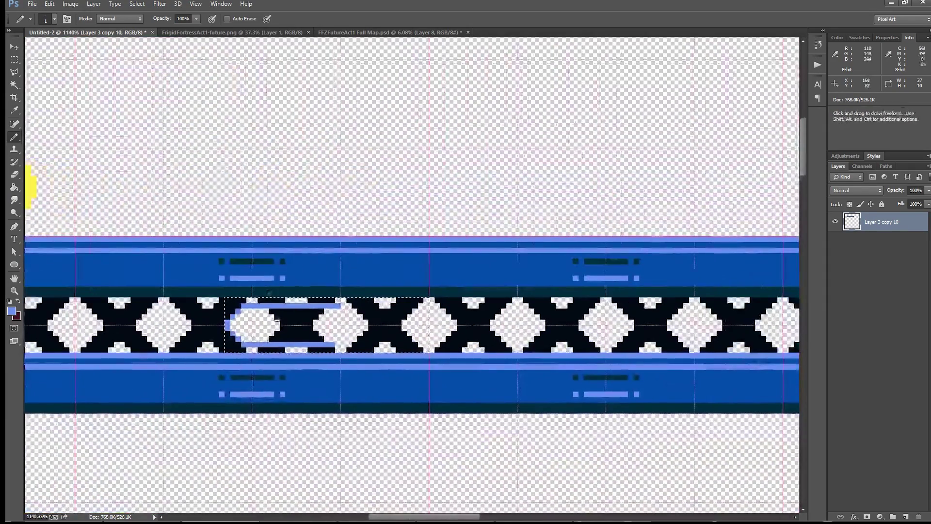
key(g)
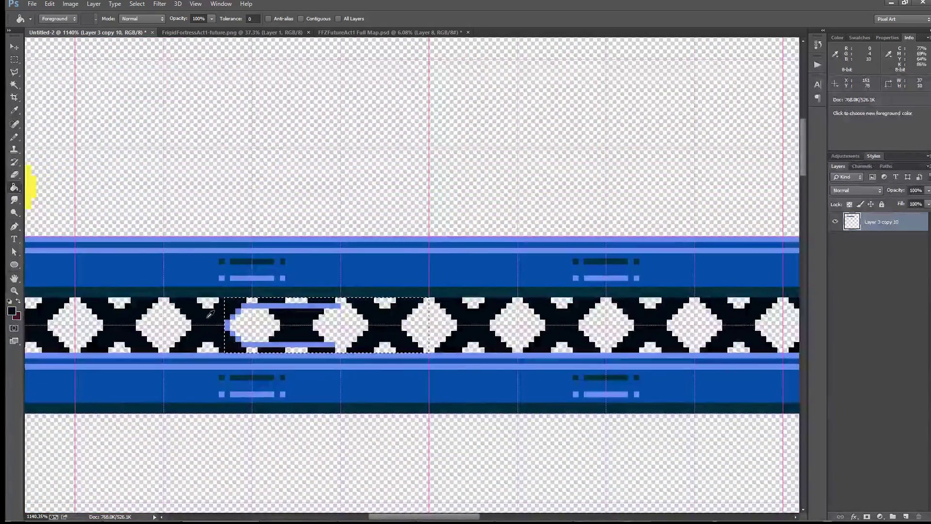
click(262, 327)
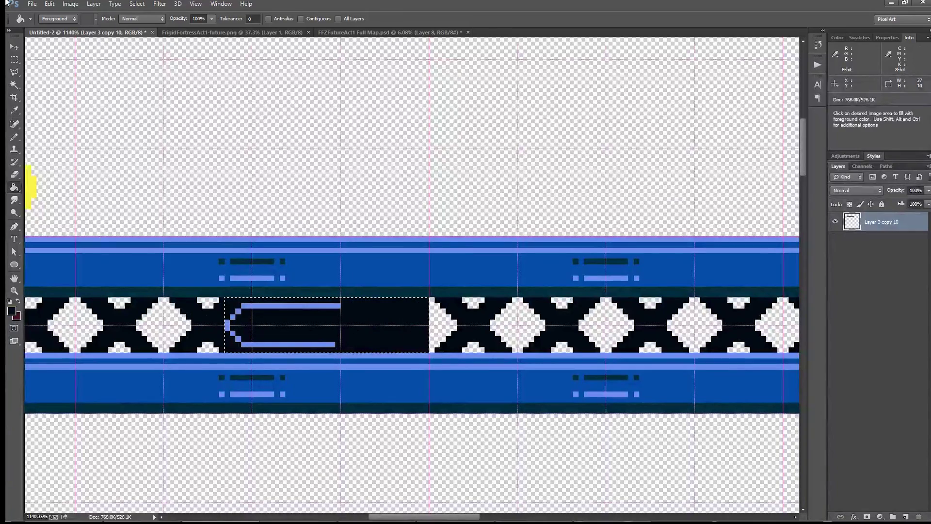
click(14, 60)
key(ctrl+d)
- Extend both light blue lines to the panel's right edge with a copied piece of the lines, and deselect
scroll(266, 323, up, 7)
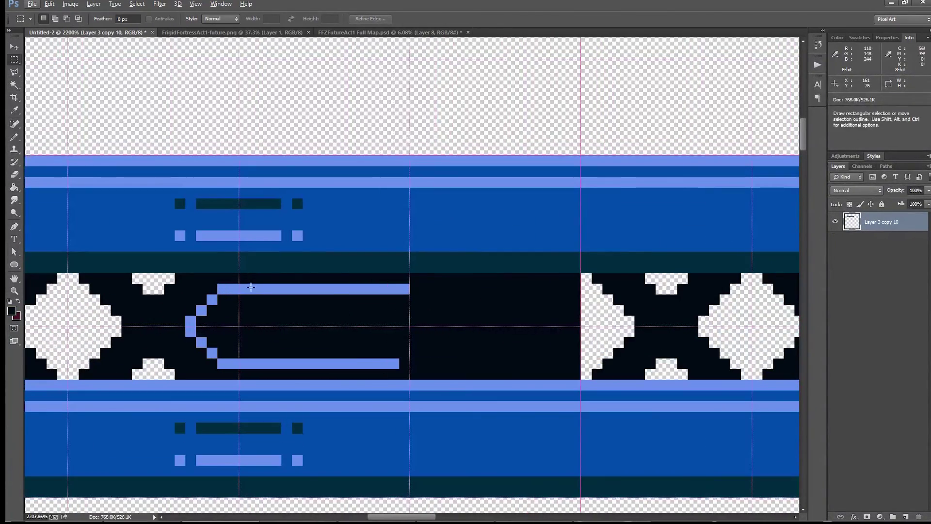
drag(251, 287, 367, 364)
drag(326, 340, 552, 339)
scroll(640, 390, down, 1)
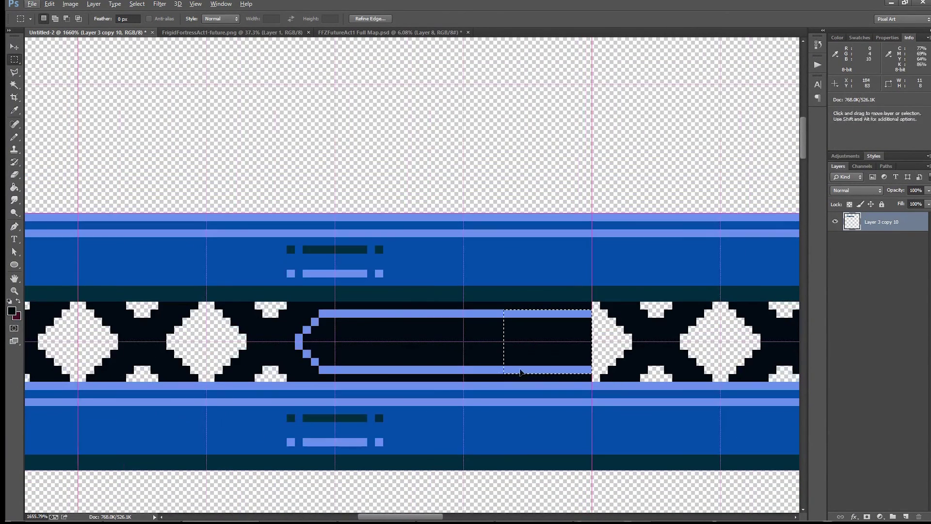
key(ctrl+d)
- Hide the grid and pencil a solid light blue block with a stepped left side at the panel's right end
key(b)
scroll(518, 329, up, 2)
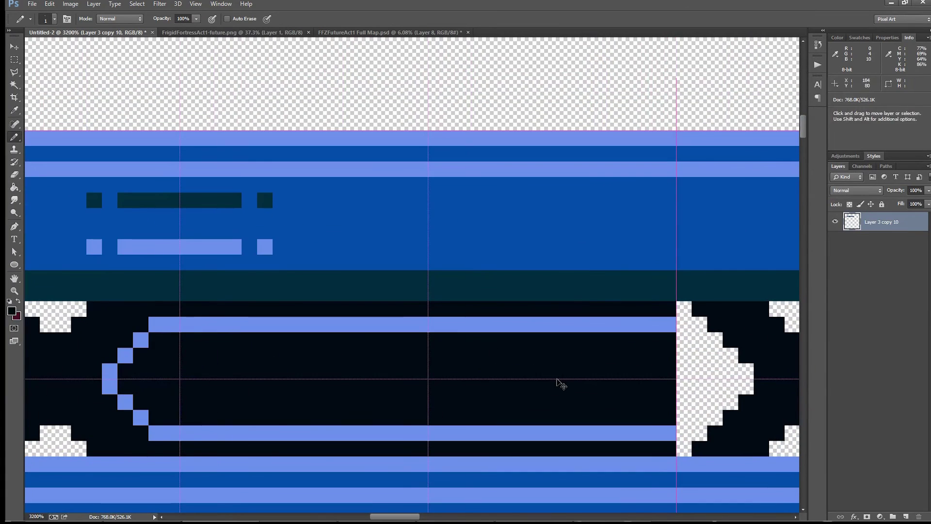
key(ctrl+semicolon)
alt+click(654, 324)
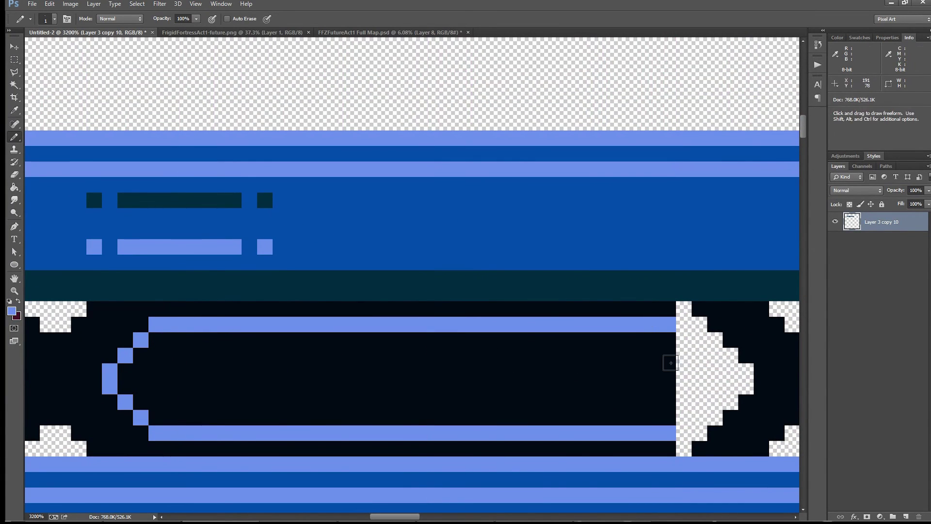
mouse_move(668, 371)
mouse_down()
mouse_move(669, 391)
mouse_move(664, 365)
mouse_move(645, 371)
mouse_move(666, 398)
mouse_move(649, 377)
mouse_move(652, 360)
mouse_move(636, 389)
mouse_up()
alt+click(611, 366)
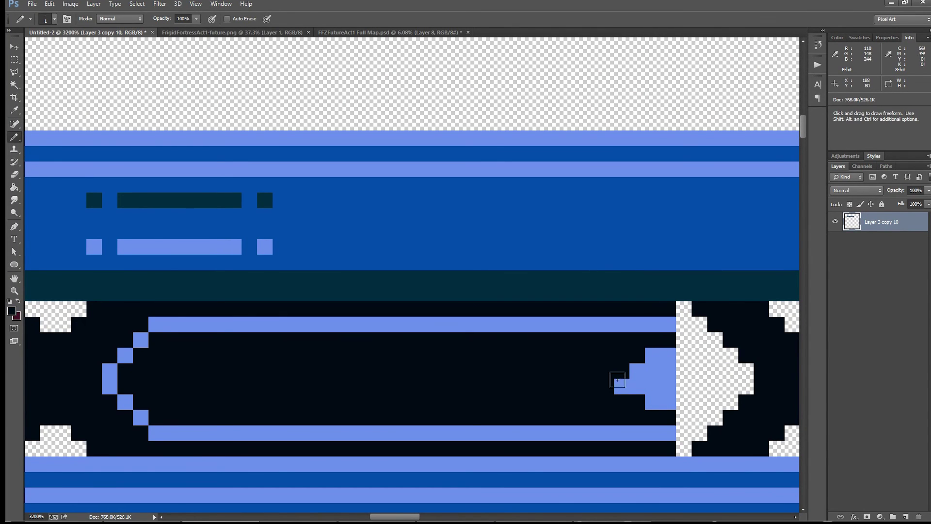
click(621, 383)
alt+click(651, 370)
- Pencil a light blue crescent, open to the right, just left of the solid block
click(616, 353)
key(ctrl+z)
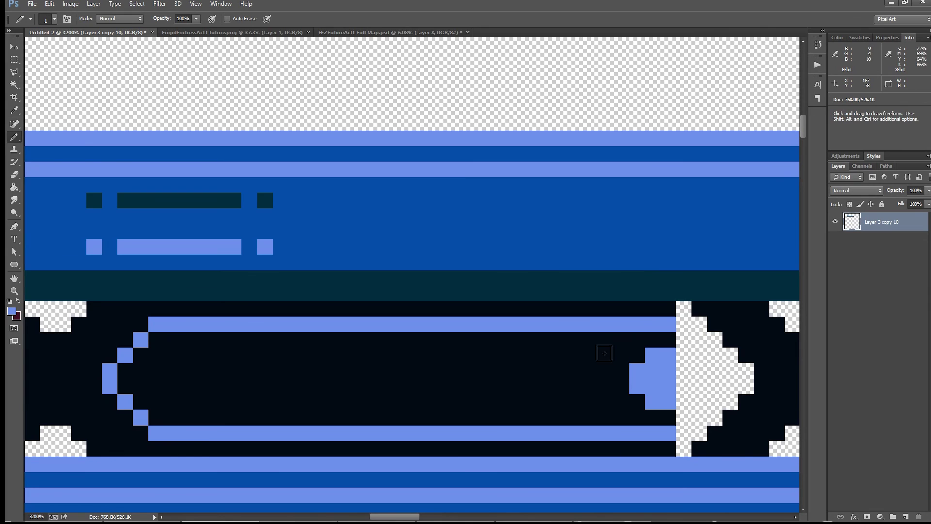
click(605, 354)
click(617, 354)
key(ctrl+z)
mouse_move(592, 357)
mouse_down()
mouse_move(604, 357)
mouse_move(577, 385)
mouse_move(606, 401)
mouse_up()
click(589, 375)
click(587, 389)
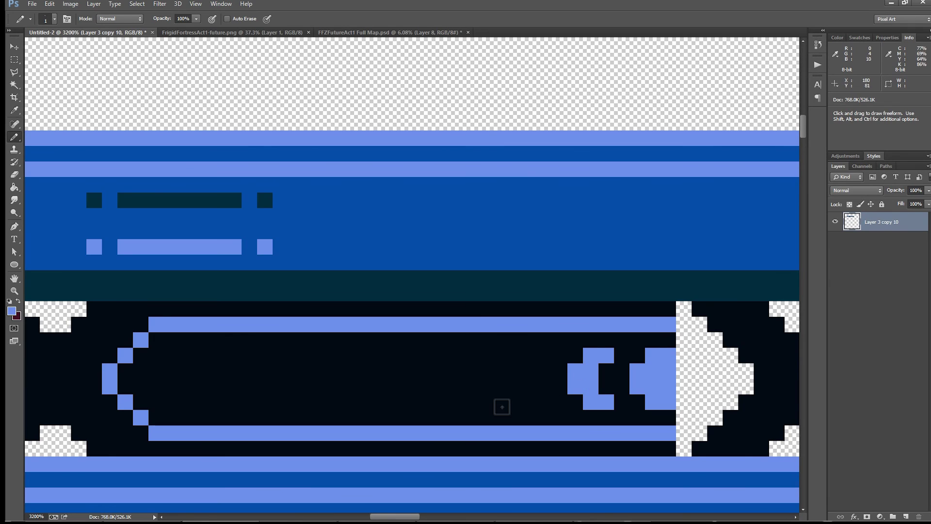
- Pencil a thinner one-pixel crescent left of the previous one, and a vertical bar two pixels tall further left
drag(532, 369, 539, 369)
key(ctrl+z)
click(541, 374)
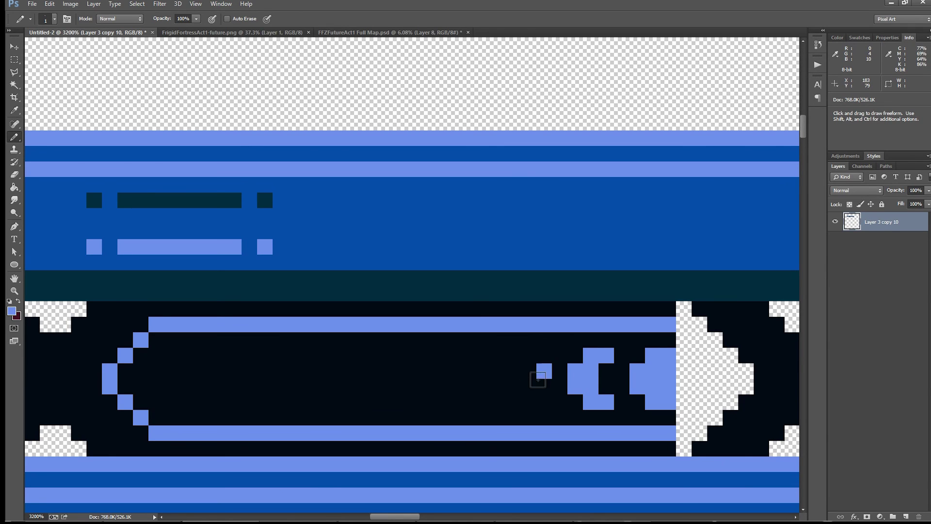
click(538, 380)
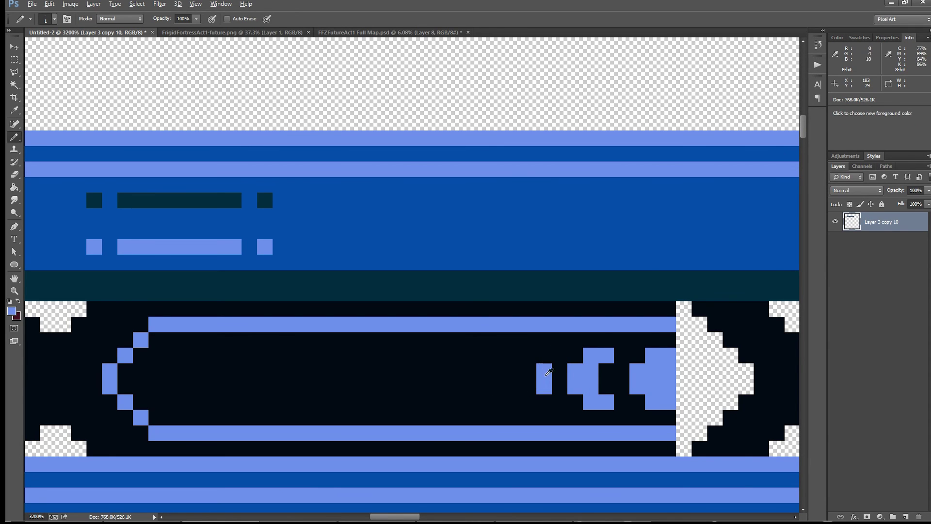
alt+click(554, 390)
drag(547, 391, 539, 361)
alt+click(584, 372)
click(533, 371)
click(532, 388)
click(547, 358)
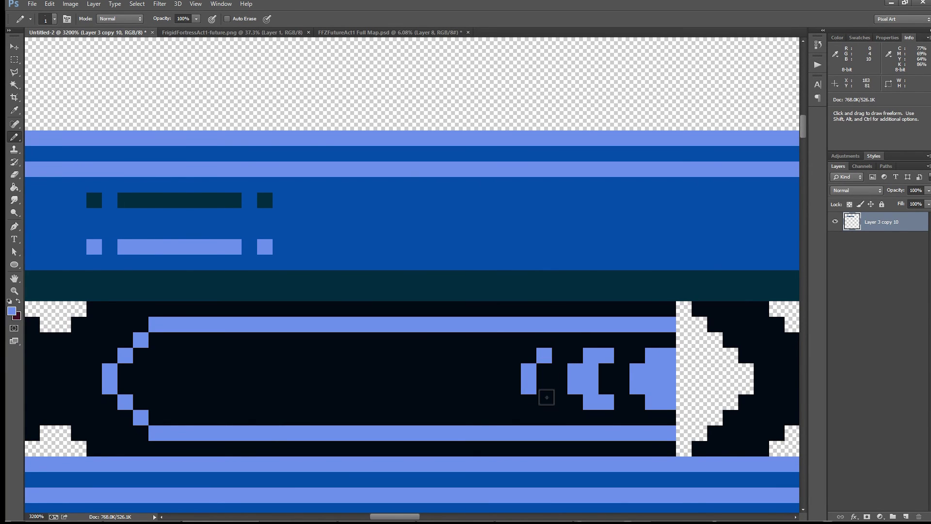
click(546, 397)
click(482, 371)
click(482, 386)
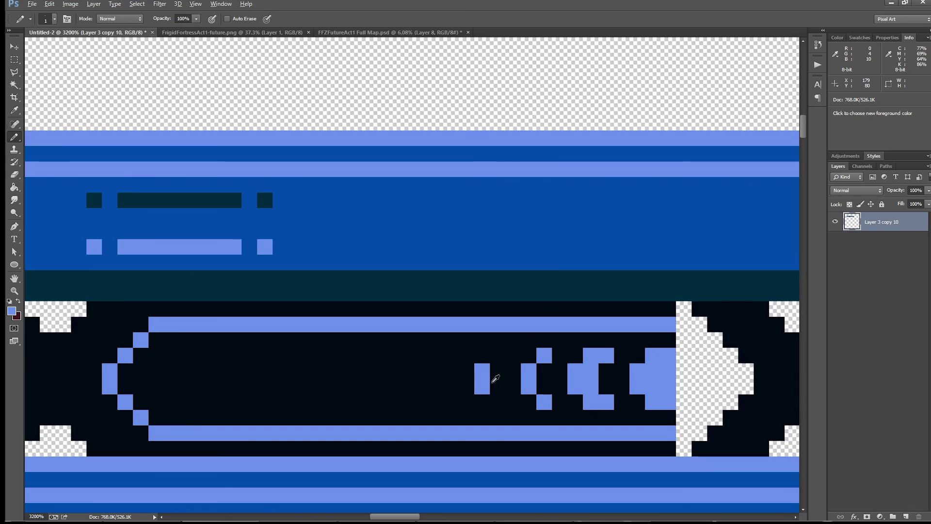
- Show the grid and delete the third and fourth sections, right of the dark panel, with a 155 × 76 px selection
scroll(496, 379, down, 2)
scroll(597, 358, down, 5)
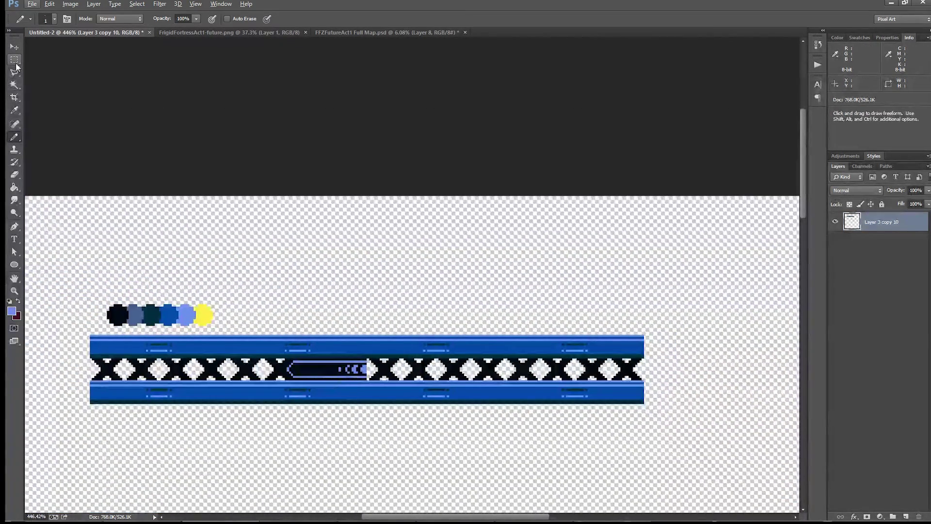
click(15, 61)
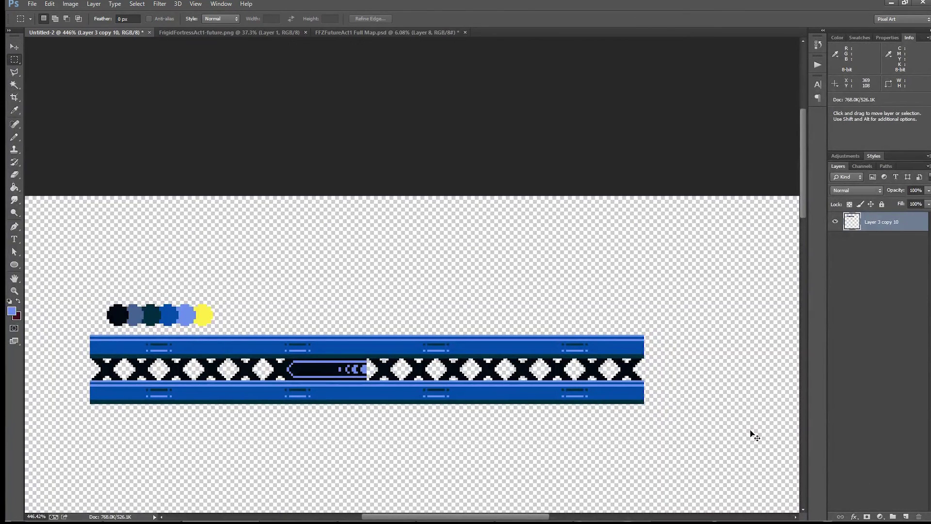
key(ctrl+apostrophe)
drag(702, 430, 367, 264)
key(Delete)
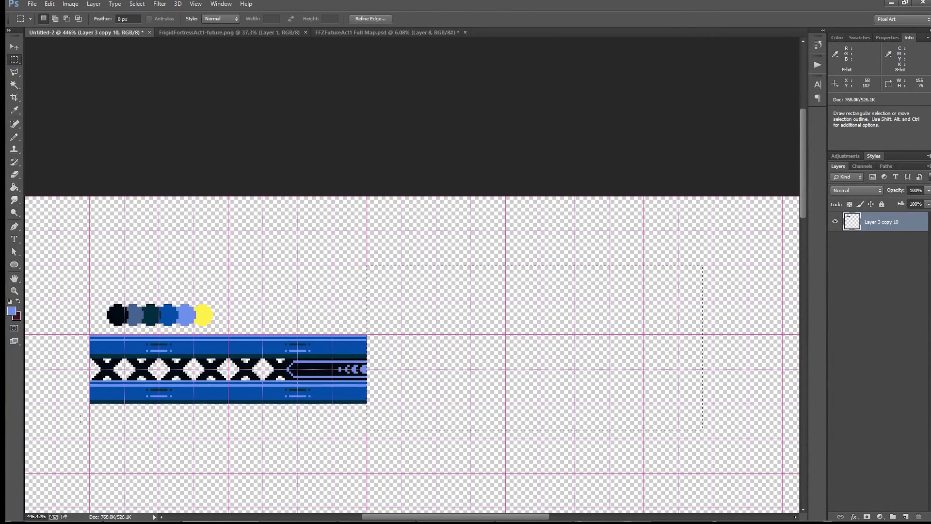
- Copy the 128 × 32 px platform strip, flip the copy horizontally with -100% width, and butt it against the original's right end
drag(83, 422, 368, 335)
drag(304, 369, 634, 369)
right_click(639, 364)
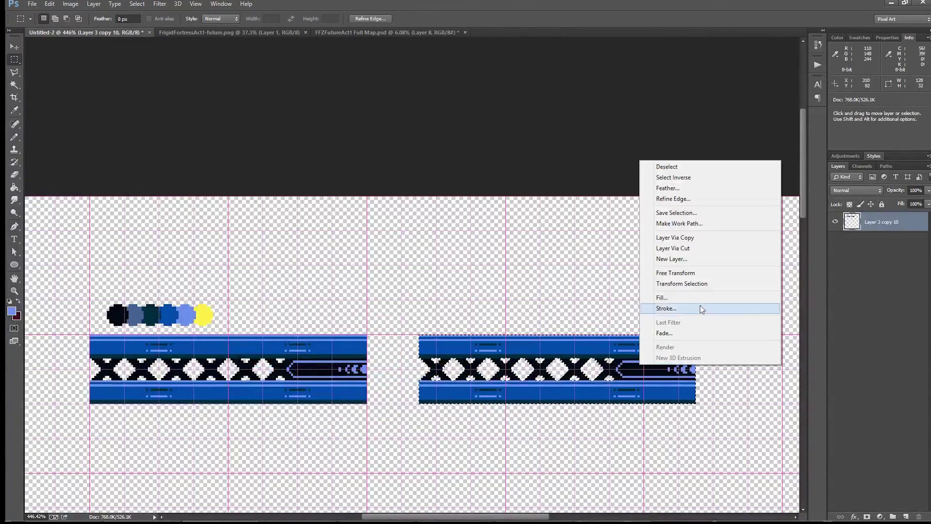
click(699, 273)
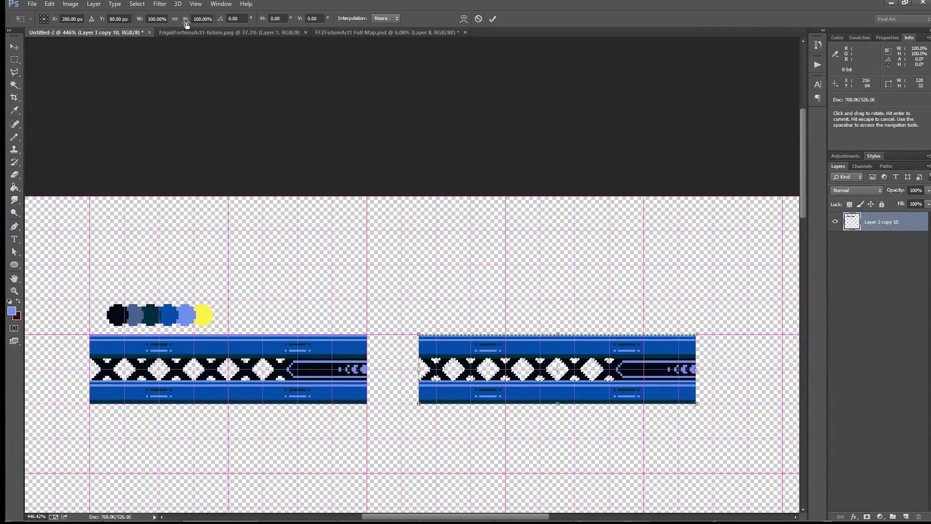
text(-)
key(Return)
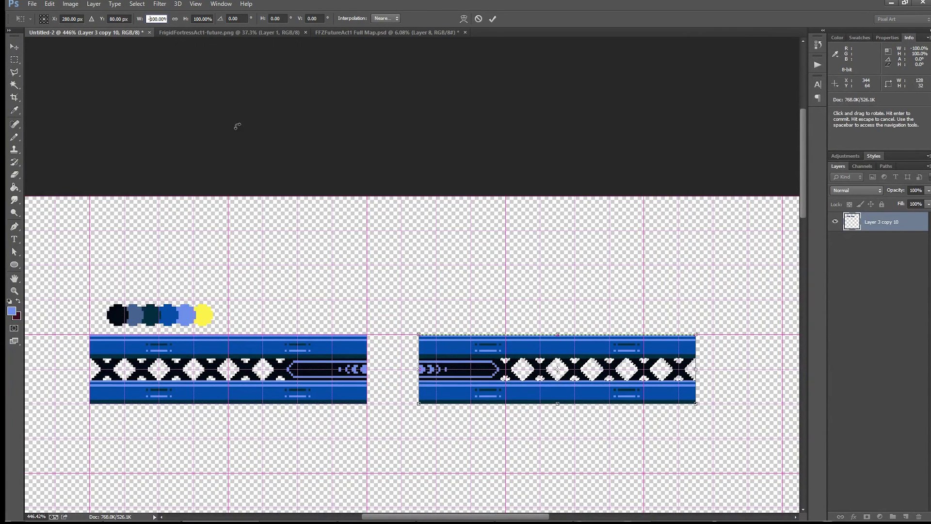
key(Return)
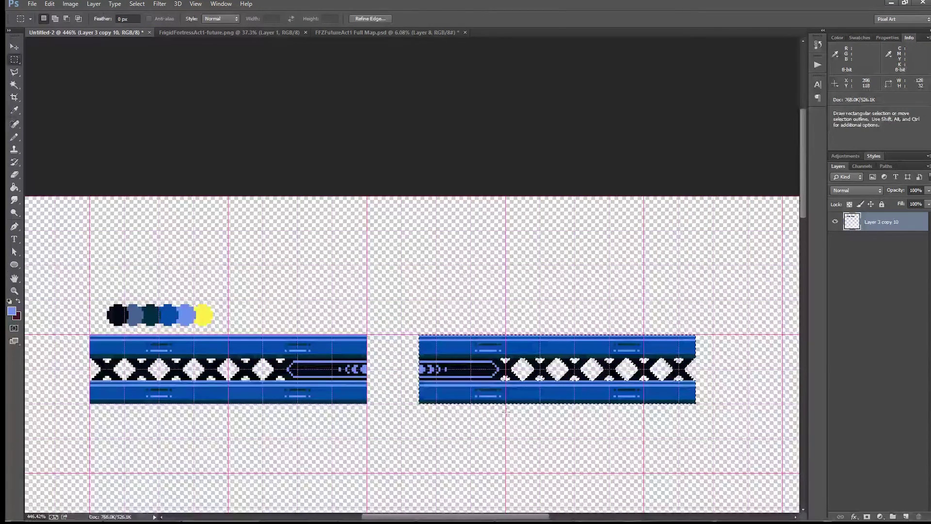
drag(471, 397, 422, 396)
click(469, 425)
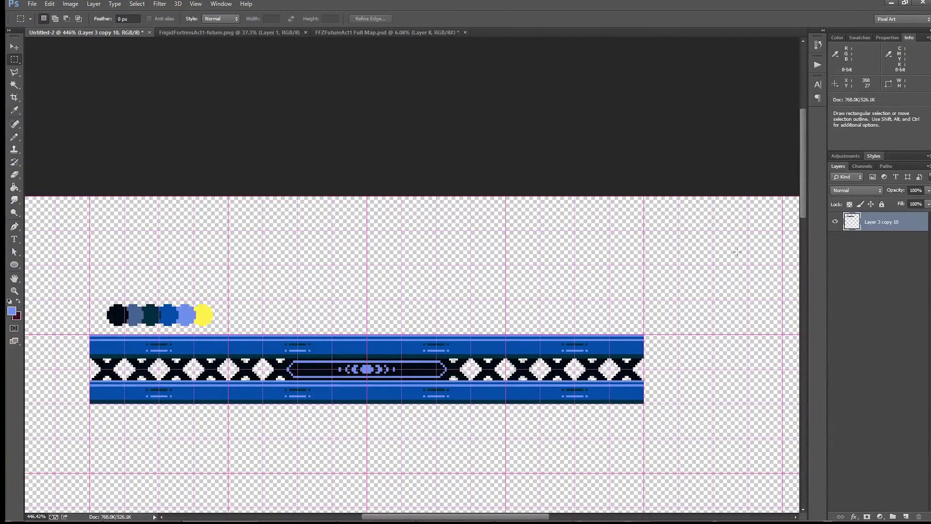
- Lengthen the dark central panel by one 16 px grid cell at each end, moving its outlined pointed ends outward
scroll(134, 441, up, 3)
drag(262, 395, 329, 385)
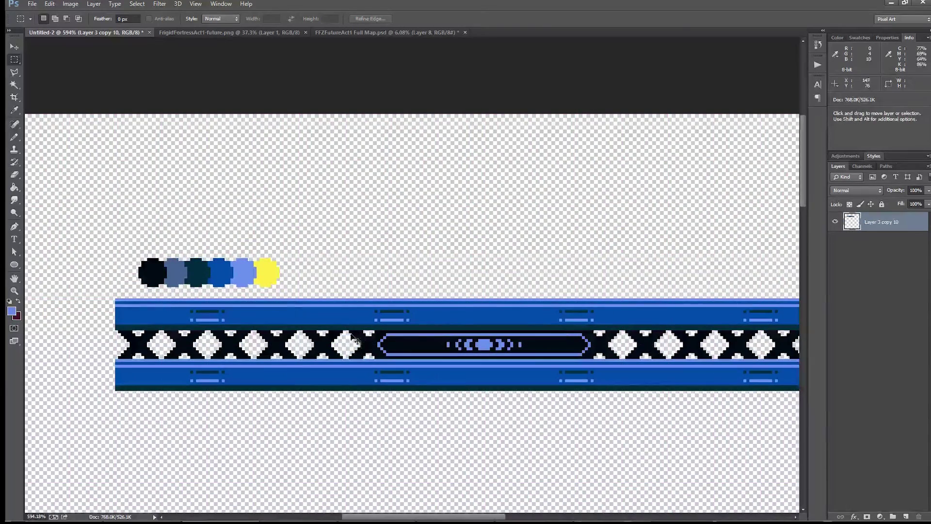
drag(349, 329, 370, 348)
drag(531, 359, 627, 345)
click(563, 244)
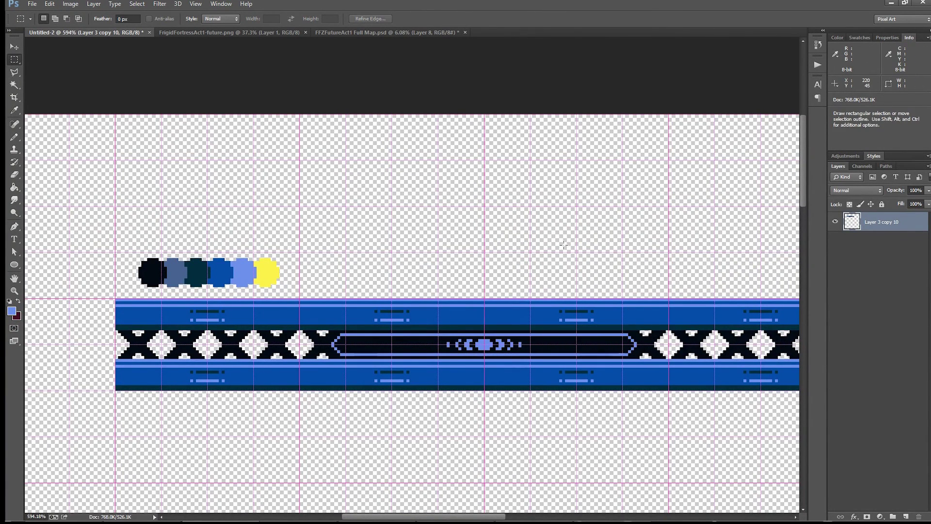
- Fill a 256 × 96 px area directly beneath the full platform strip with light blue
scroll(563, 244, down, 5)
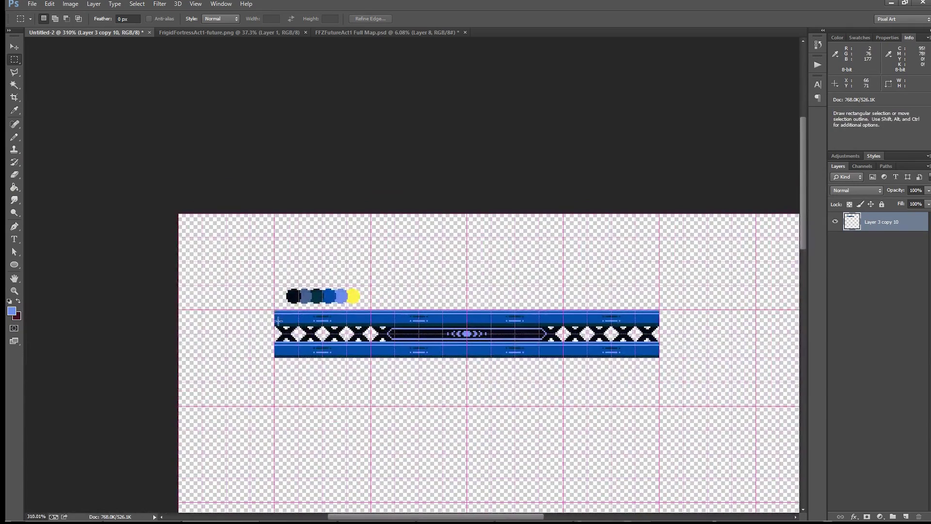
key(ctrl+apostrophe)
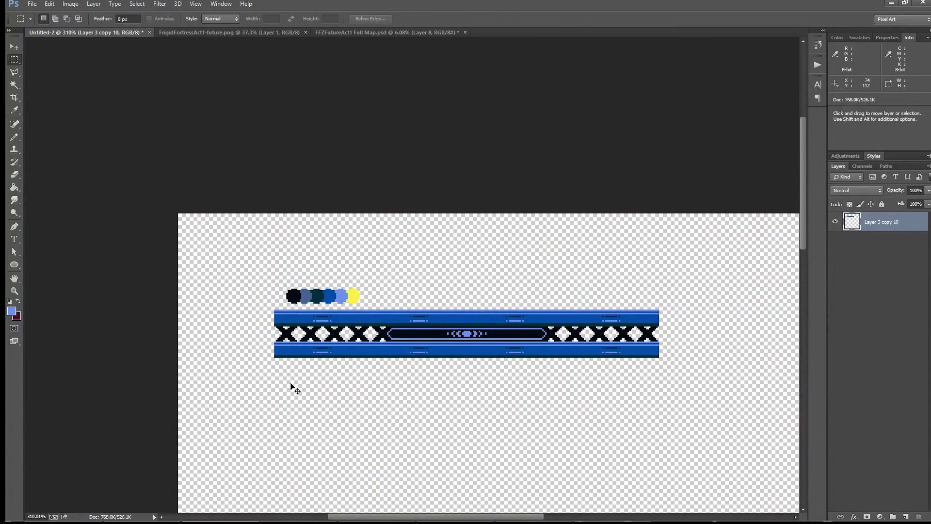
key(ctrl+apostrophe)
key(ctrl+apostrophe)
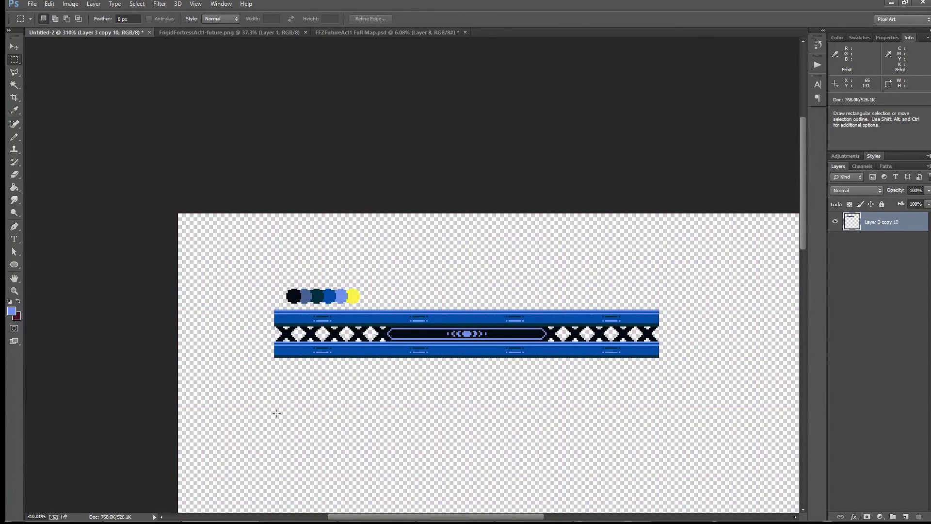
key(ctrl+apostrophe)
mouse_move(274, 357)
mouse_down()
mouse_move(695, 515)
mouse_move(645, 385)
mouse_move(659, 377)
mouse_up()
key(g)
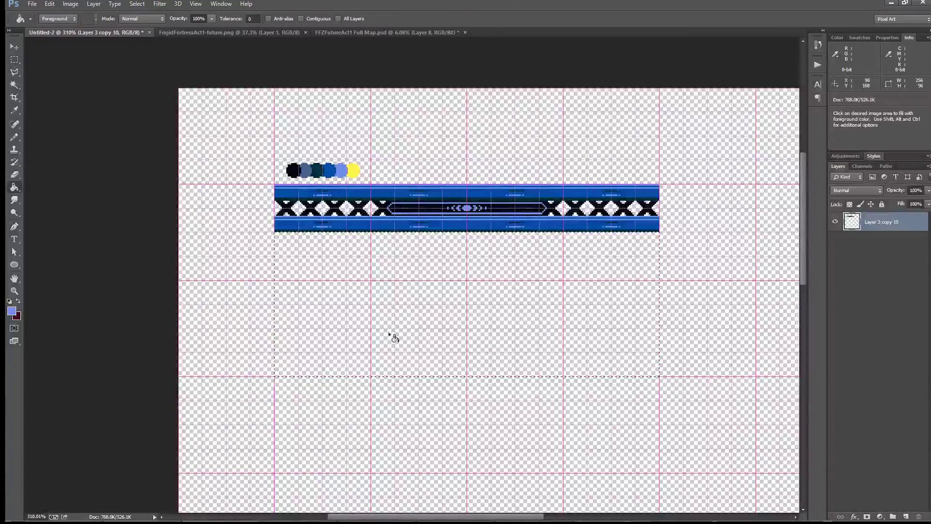
click(507, 313)
- Choose a golden orange foreground colour and refill the area beneath the strip with it
scroll(508, 313, down, 3)
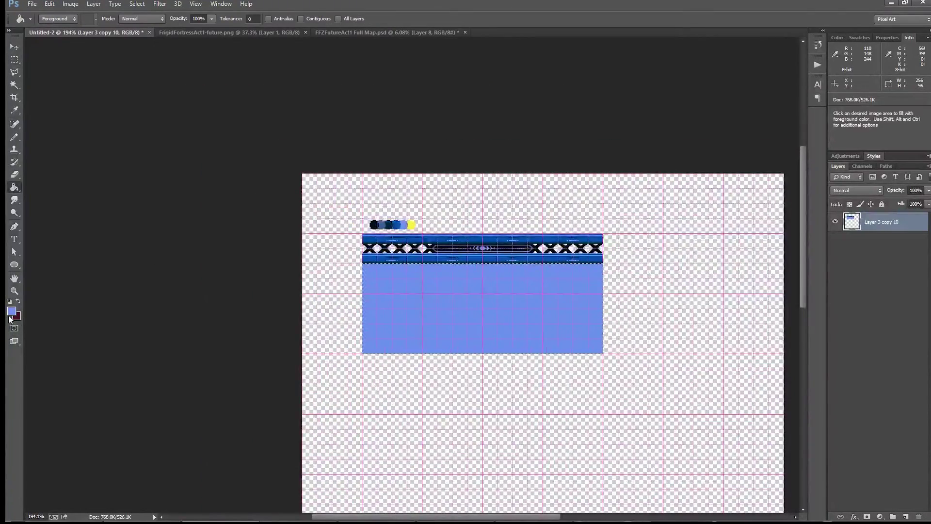
click(14, 311)
click(383, 268)
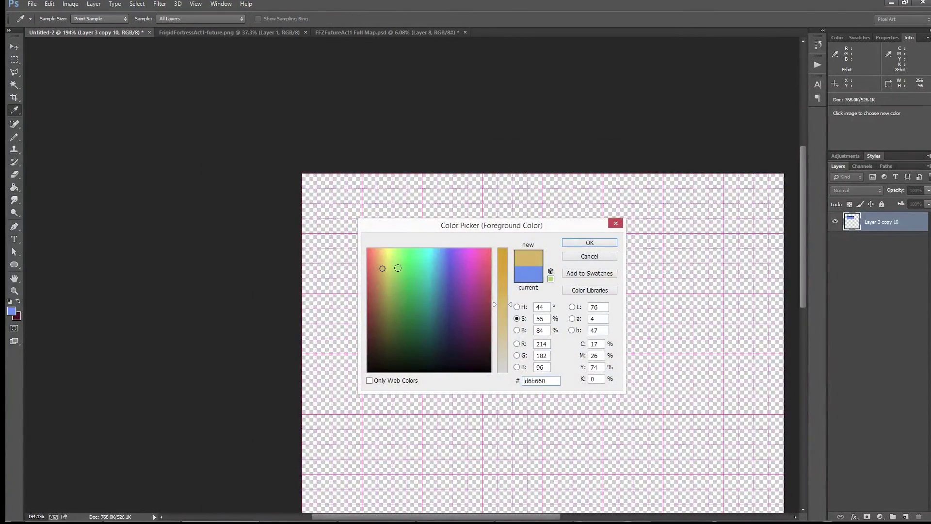
click(500, 266)
click(587, 244)
key(g)
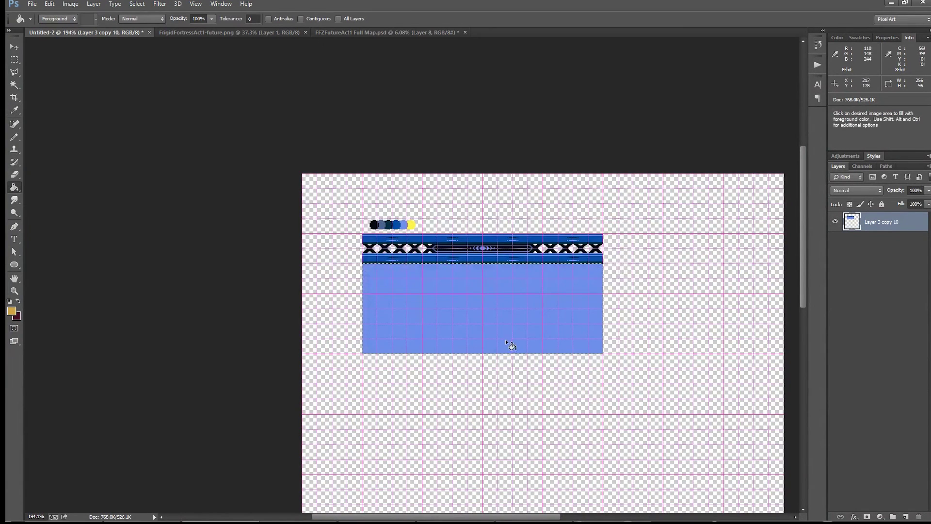
click(504, 342)
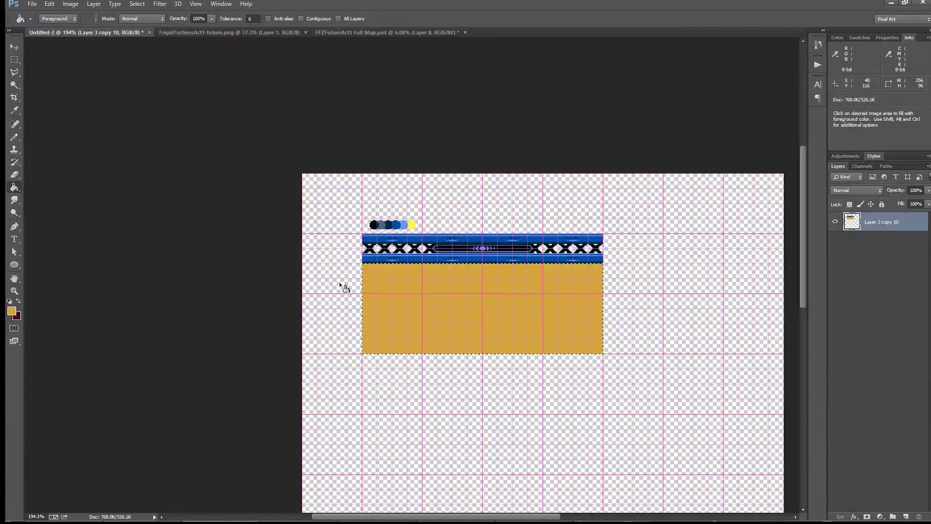
- Delete the golden fill beneath the strip and clear the selection
key(Delete)
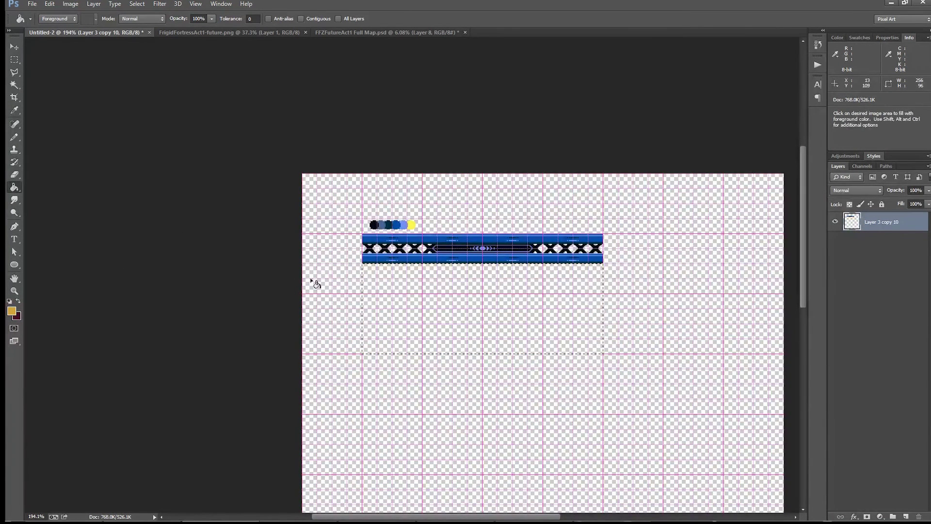
click(13, 60)
click(541, 165)
- Select a 32 × 32 px square above the strip and pencil a yellow stepped line from its top edge to its bottom edge
scroll(469, 218, up, 8)
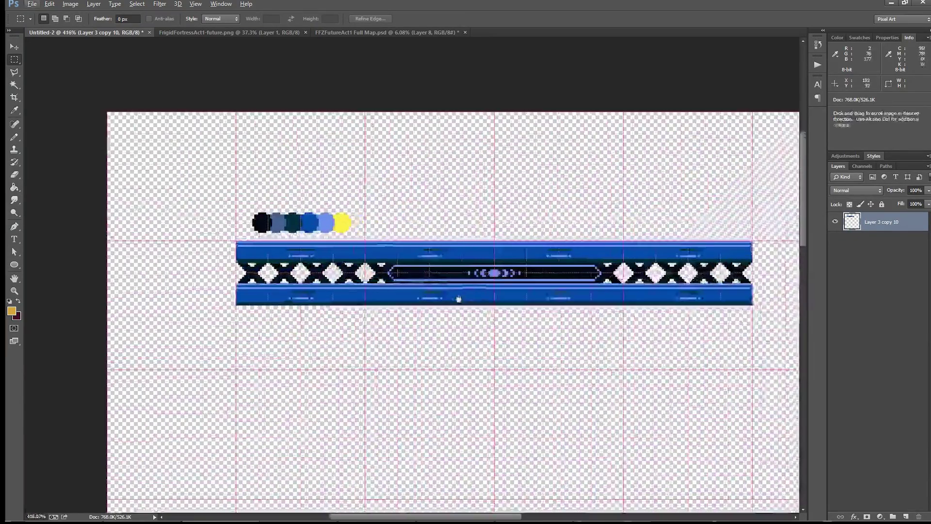
drag(461, 299, 417, 339)
scroll(280, 231, up, 4)
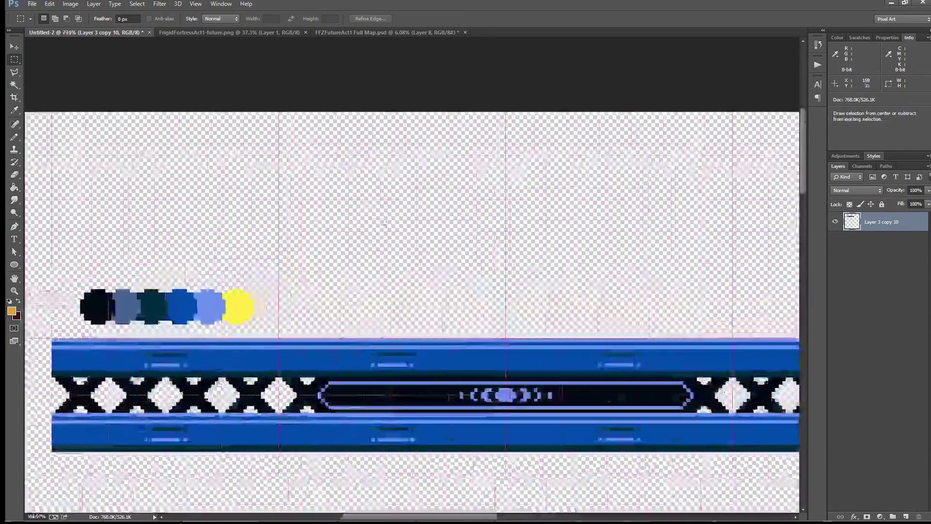
drag(257, 156, 393, 293)
key(b)
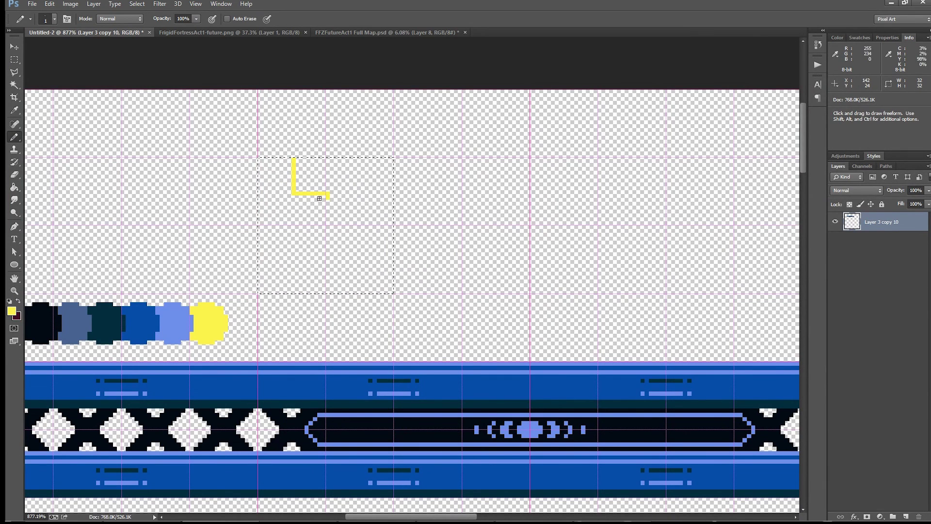
drag(329, 243, 336, 251)
- Clean up the yellow line's lowest jog into a single right-angled corner, erasing the surplus pixels
scroll(349, 280, up, 5)
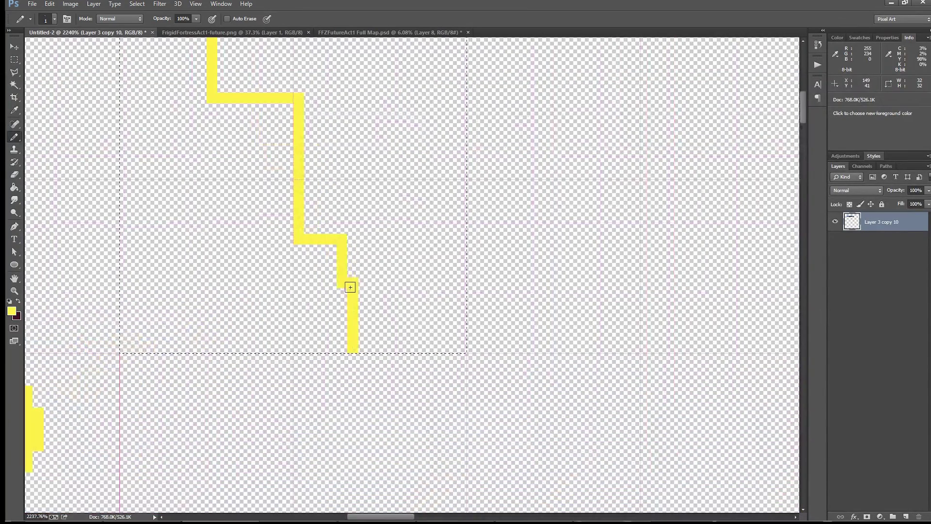
mouse_move(350, 287)
mouse_down()
mouse_move(349, 244)
mouse_move(341, 270)
mouse_up()
key(e)
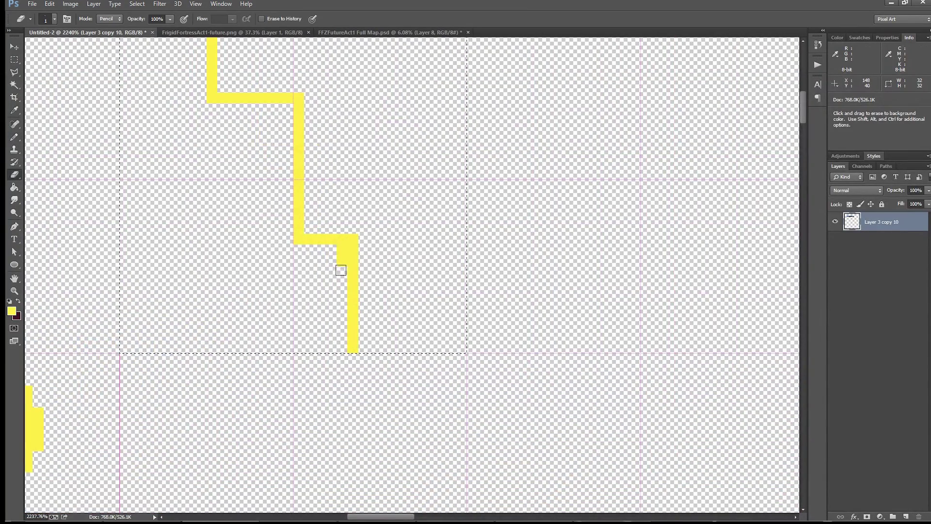
key(b)
scroll(349, 264, down, 2)
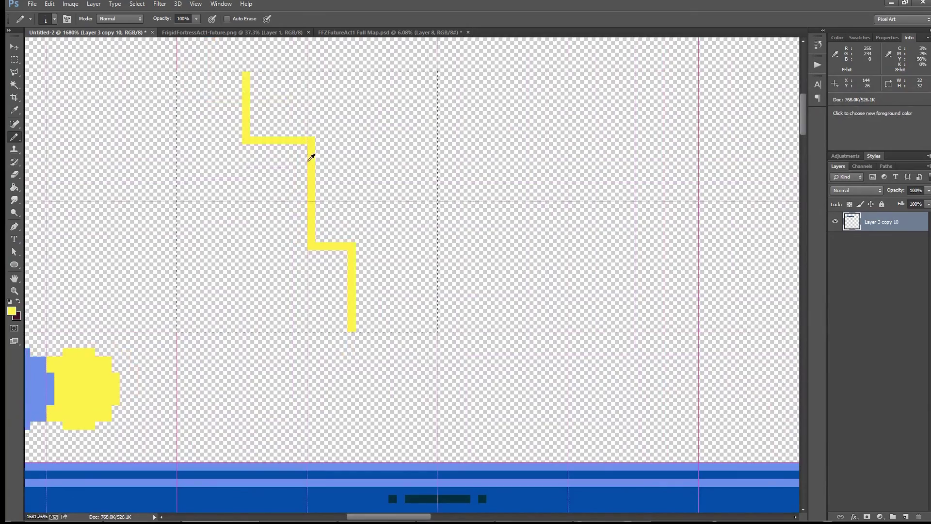
- Pencil a yellow branch from the line's middle section, stepping down once on its way to the square's right edge
drag(316, 161, 361, 163)
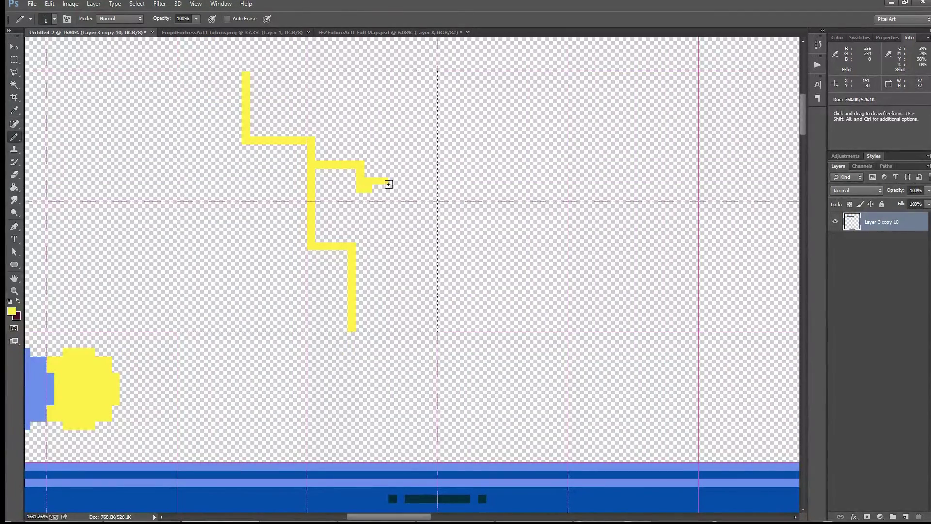
key(ctrl+z)
drag(320, 164, 359, 172)
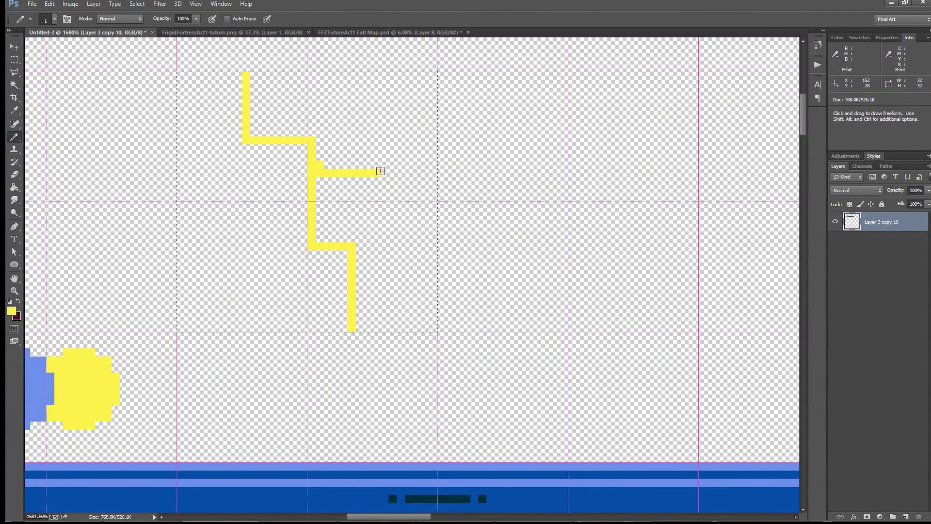
key(ctrl+z)
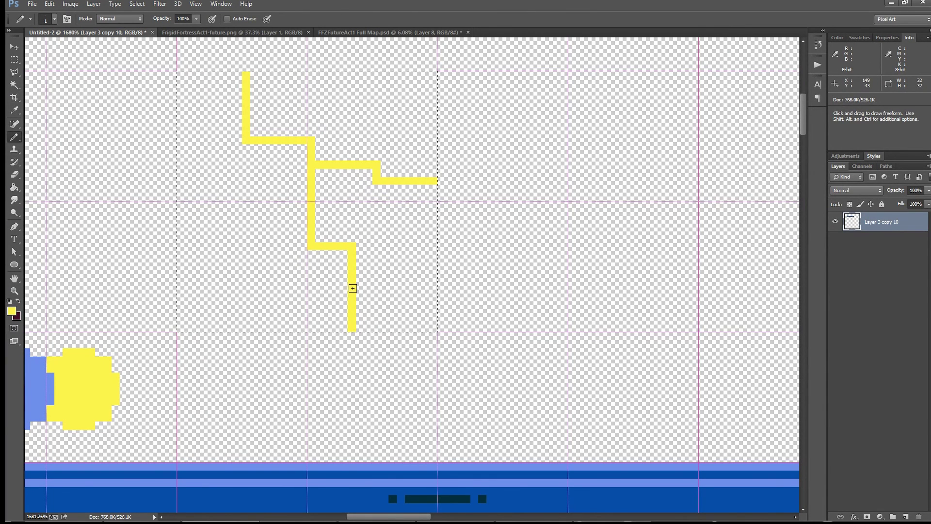
- Pencil a second yellow branch from the line's lowest section, rising and then dropping slightly at the square's right edge
mouse_move(353, 288)
mouse_down()
mouse_move(424, 285)
mouse_move(417, 266)
mouse_move(420, 273)
mouse_up()
key(ctrl+z)
mouse_move(354, 286)
mouse_down()
mouse_move(405, 289)
mouse_move(421, 257)
mouse_up()
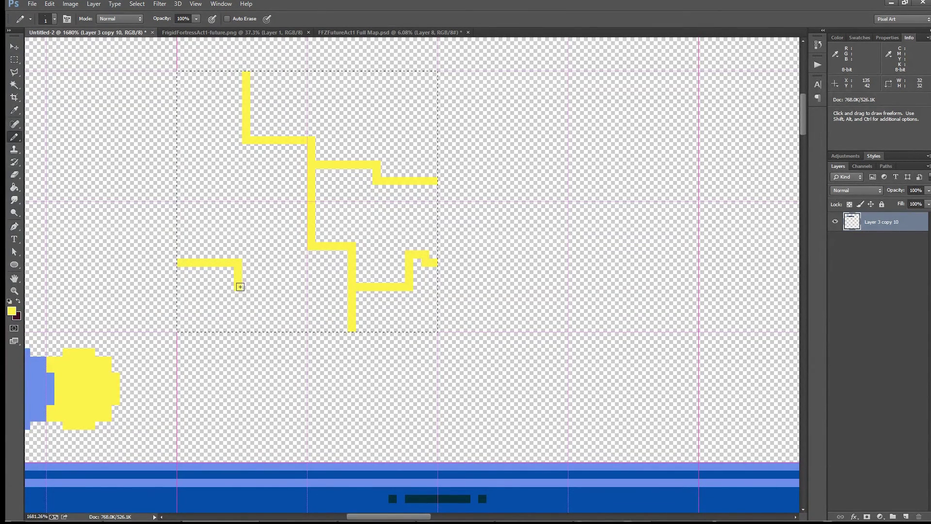
- Extend the left edge's lower line down, across and up to the upper horizontal, erasing stray pixels at the junction
drag(280, 300, 276, 269)
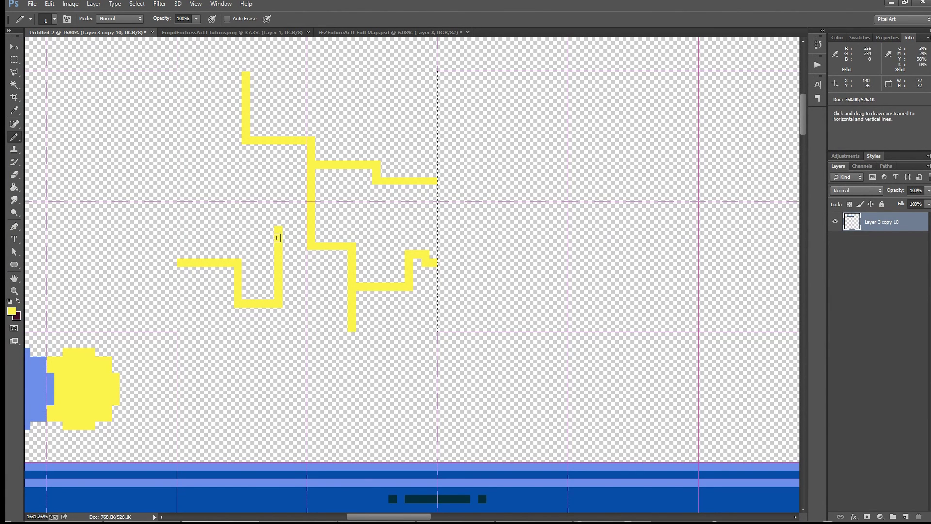
drag(277, 204, 274, 147)
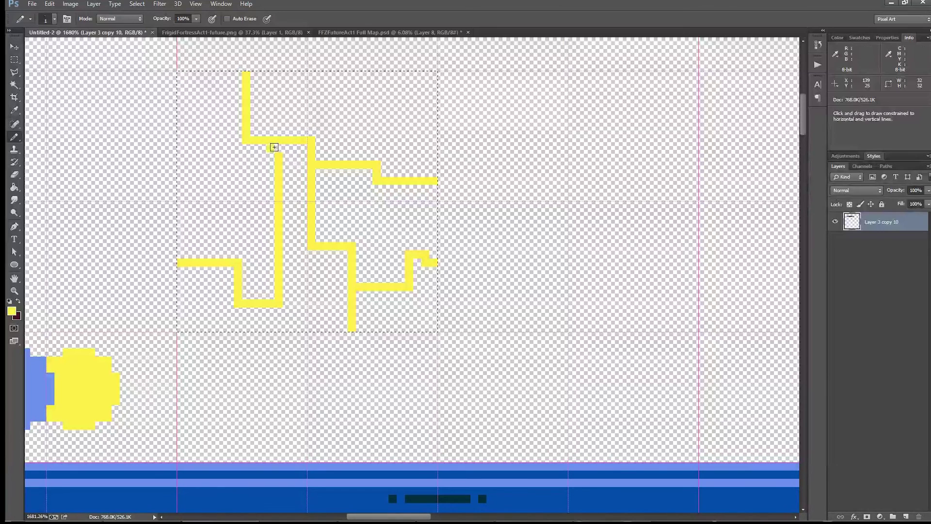
key(e)
click(270, 148)
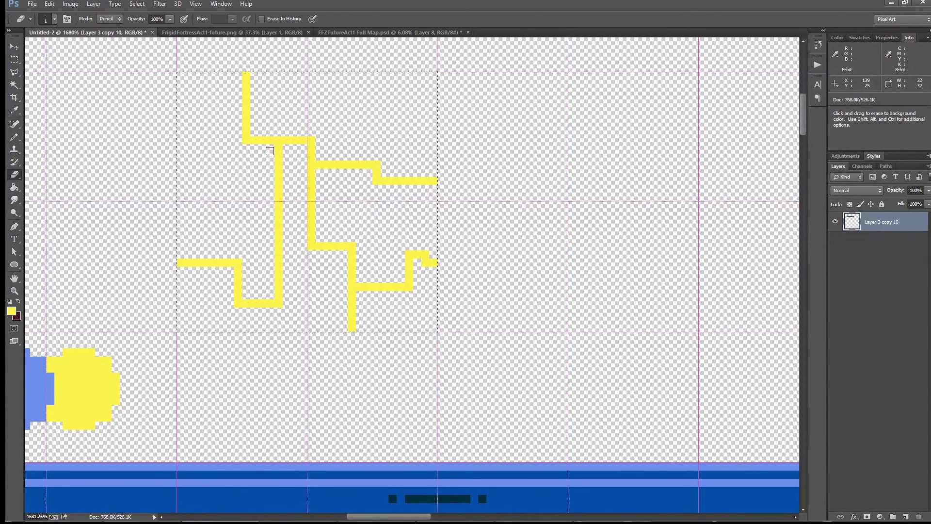
- Pencil a horizontal line from the left edge to the tall vertical and a vertical from the top edge to the upper branch
key(b)
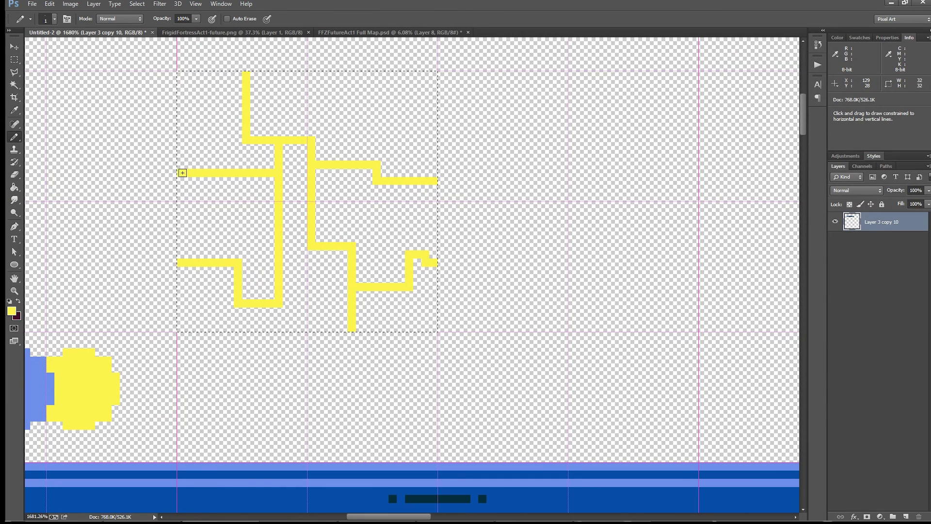
drag(353, 158, 354, 104)
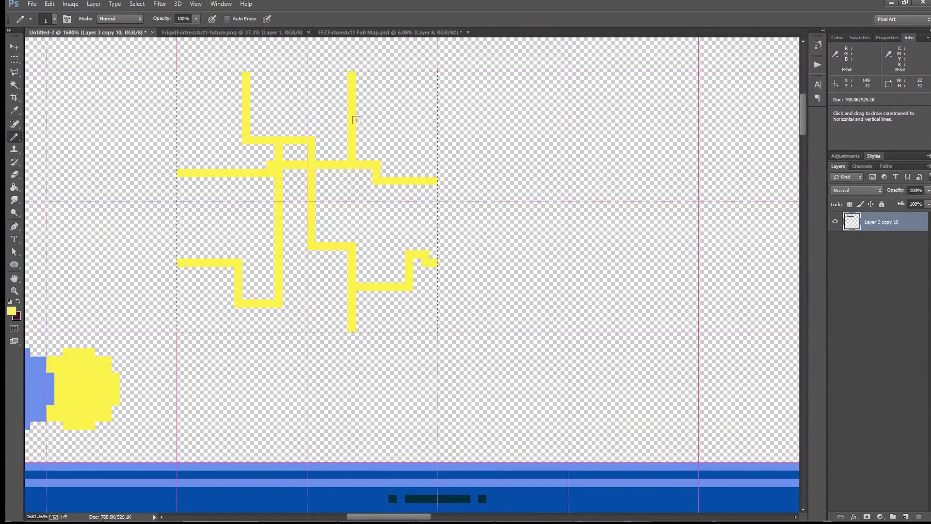
shift+click(369, 117)
key(ctrl+z)
- Pencil a vertical joining the two right-hand branches and a horizontal from the top-edge vertical to the square's right edge
scroll(438, 272, down, 5)
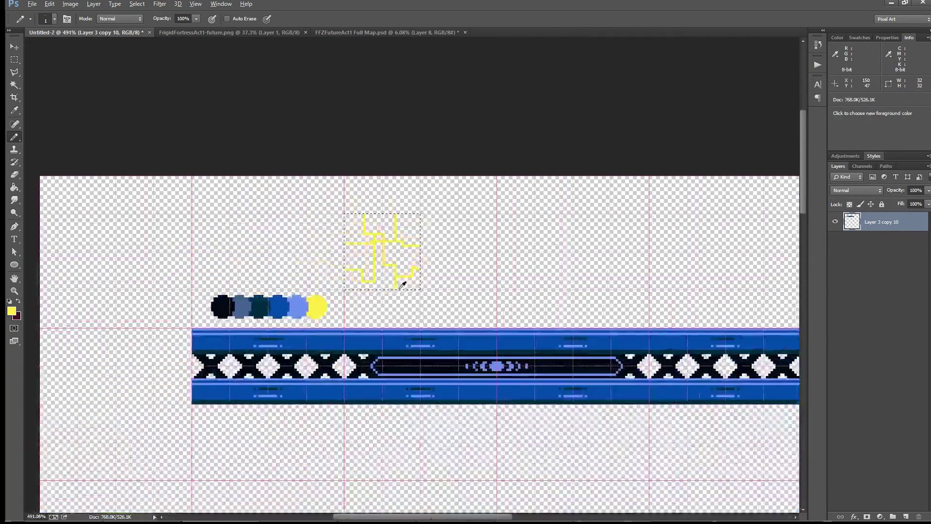
scroll(422, 261, up, 4)
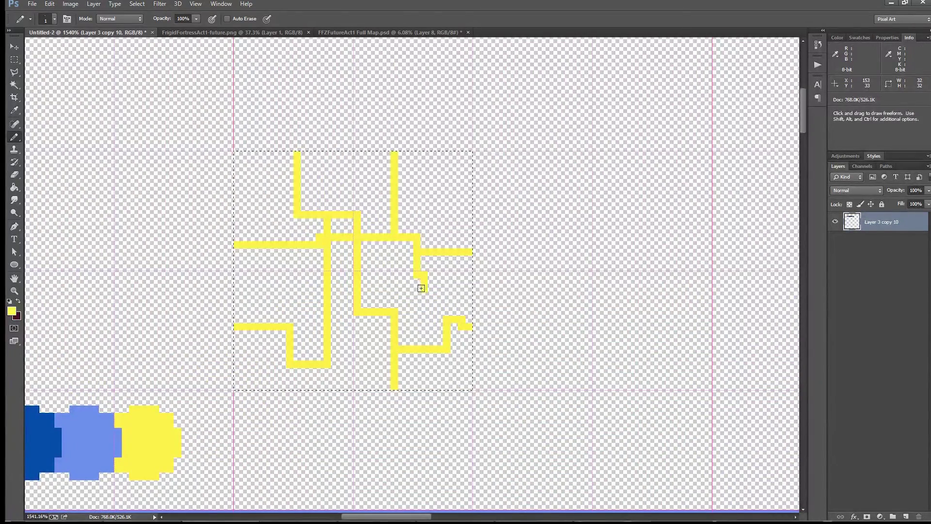
key(ctrl+z)
drag(411, 189, 458, 193)
key(ctrl+z)
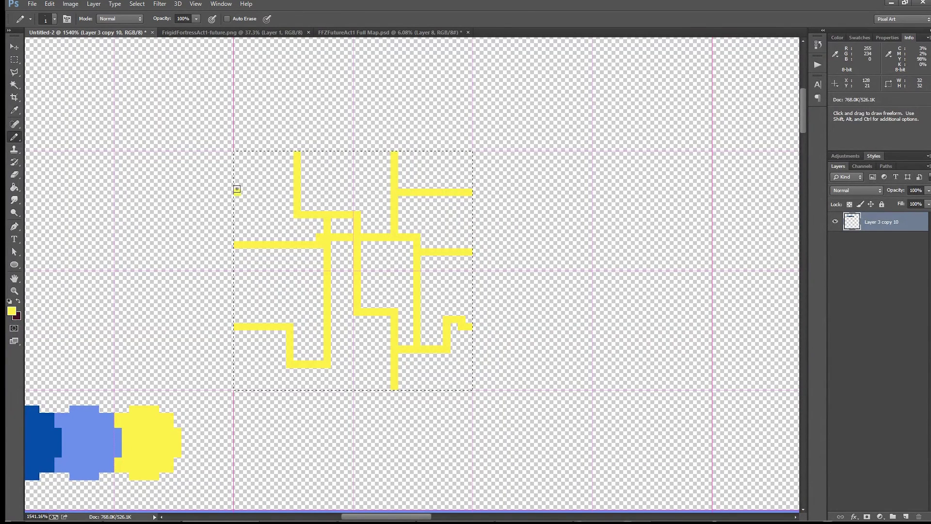
- Pencil a short yellow line from the square's upper left edge to the first vertical, level with the opposite edge line
drag(237, 189, 256, 192)
key(ctrl+z)
scroll(296, 197, down, 5)
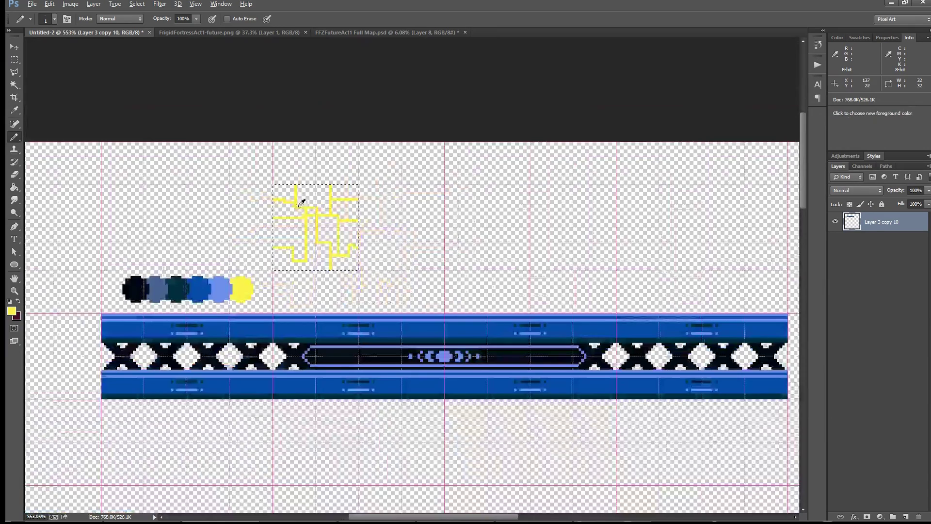
- Move the 32 × 32 px yellow circuit tile onto the blue platform and cut and paste it onto its own layer
click(14, 59)
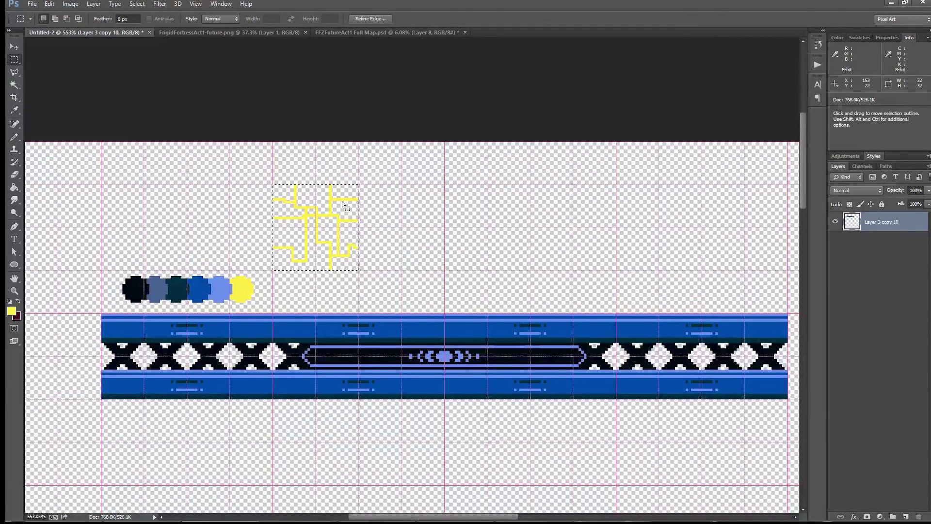
mouse_move(257, 188)
mouse_down()
mouse_move(195, 282)
mouse_move(92, 313)
mouse_move(409, 93)
mouse_up()
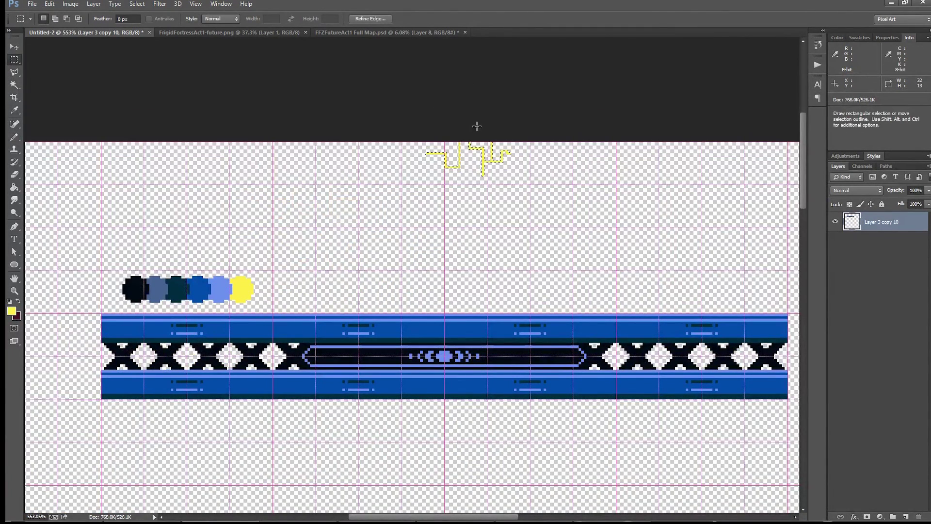
click(493, 154)
key(ctrl+z)
mouse_move(492, 160)
mouse_down()
mouse_move(402, 262)
mouse_move(168, 293)
mouse_move(131, 350)
mouse_move(117, 351)
mouse_move(117, 334)
mouse_move(409, 352)
mouse_up()
key(ctrl+x)
key(ctrl+v)
- Duplicate the yellow circuit tile side by side until eight copies cover the whole length of the platform
drag(397, 351, 480, 350)
drag(480, 350, 639, 357)
drag(639, 357, 733, 360)
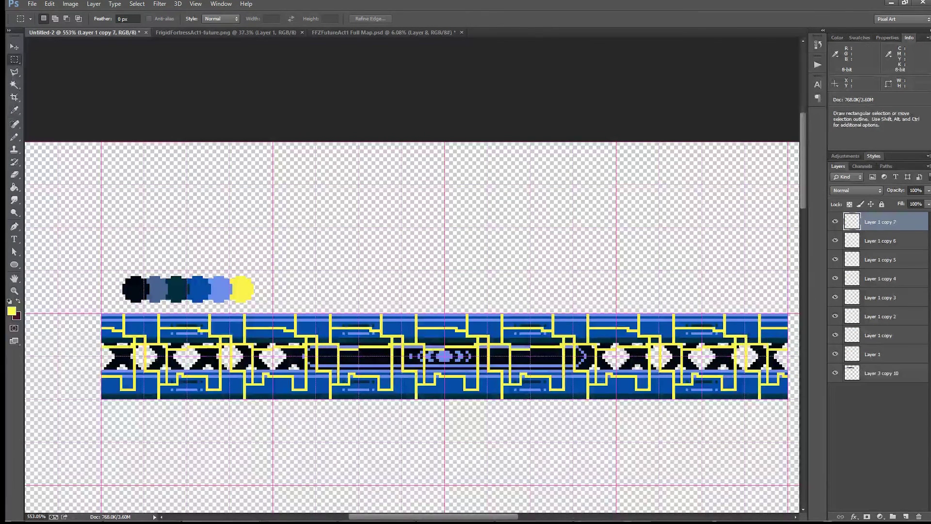
- Merge the eight circuit tile layers into one, keeping the platform layer separate
shift+click(860, 354)
right_click(880, 283)
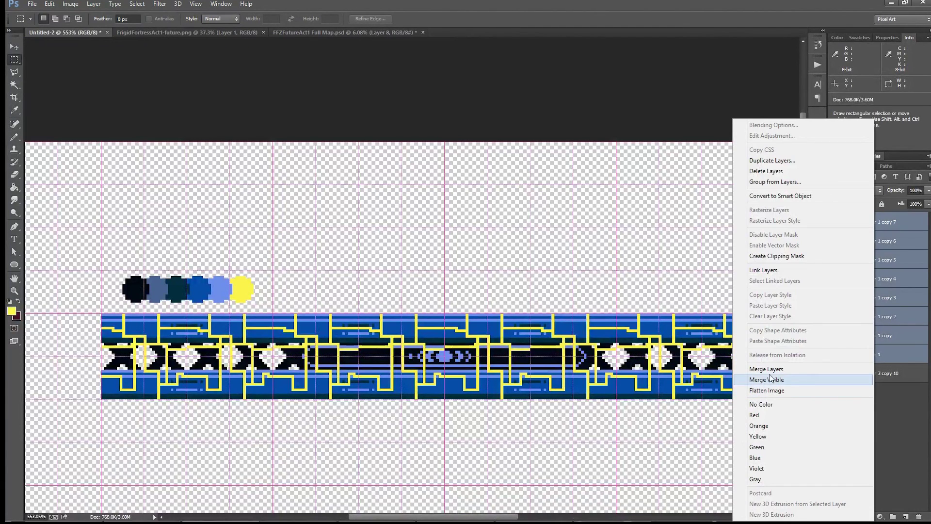
click(819, 368)
- Set the merged circuit layer's blend mode to Vivid Light and its opacity to 75%
click(848, 191)
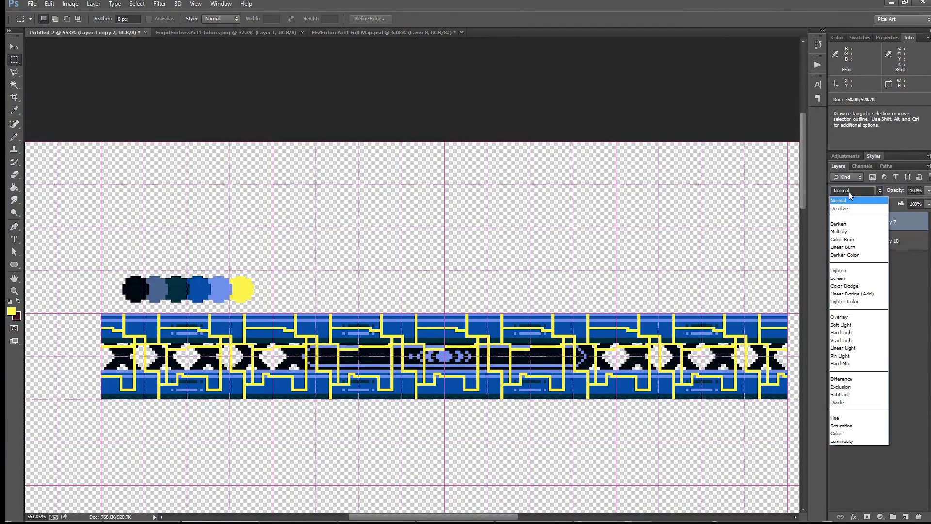
click(844, 340)
click(916, 190)
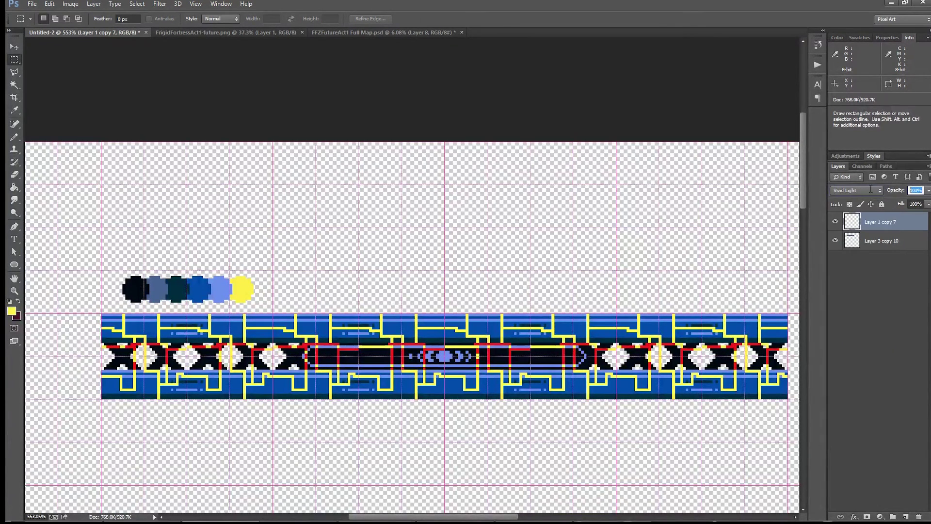
text(75)
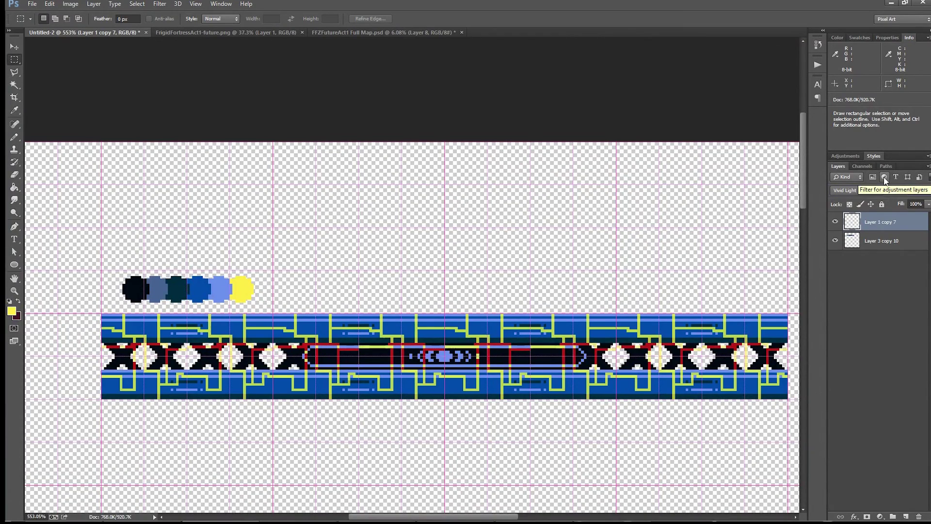
key(Return)
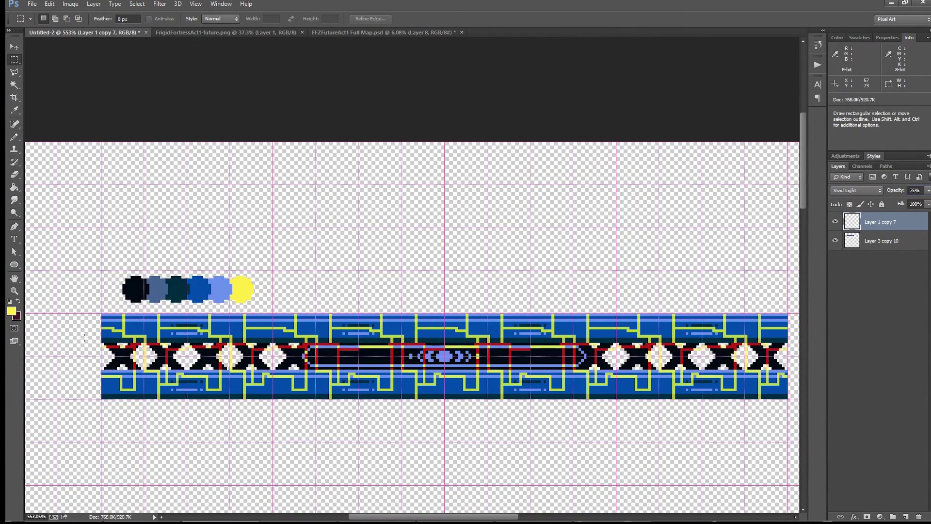
- Delete the circuit lines over the platform's dark middle band, excluding the upper blue beam from the selection
scroll(202, 346, down, 2)
scroll(202, 345, right, 2)
scroll(203, 337, down, 1)
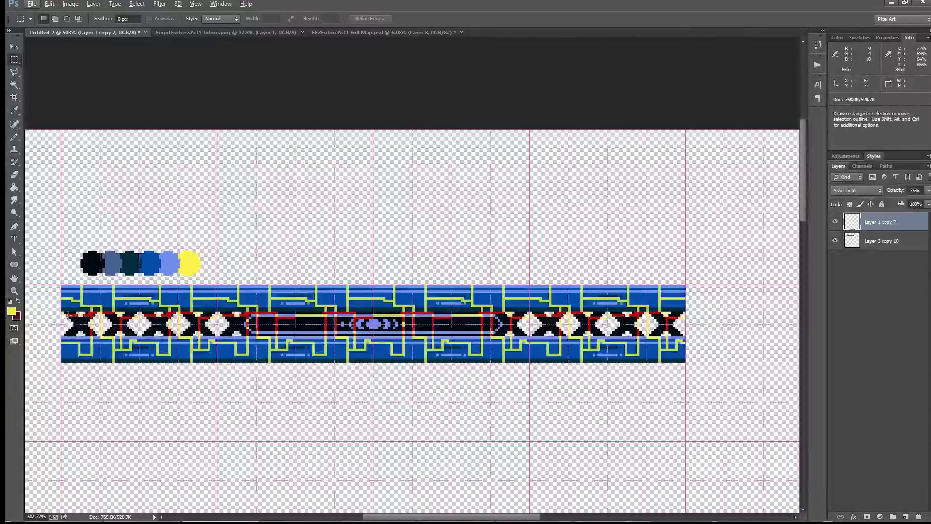
drag(48, 308, 753, 333)
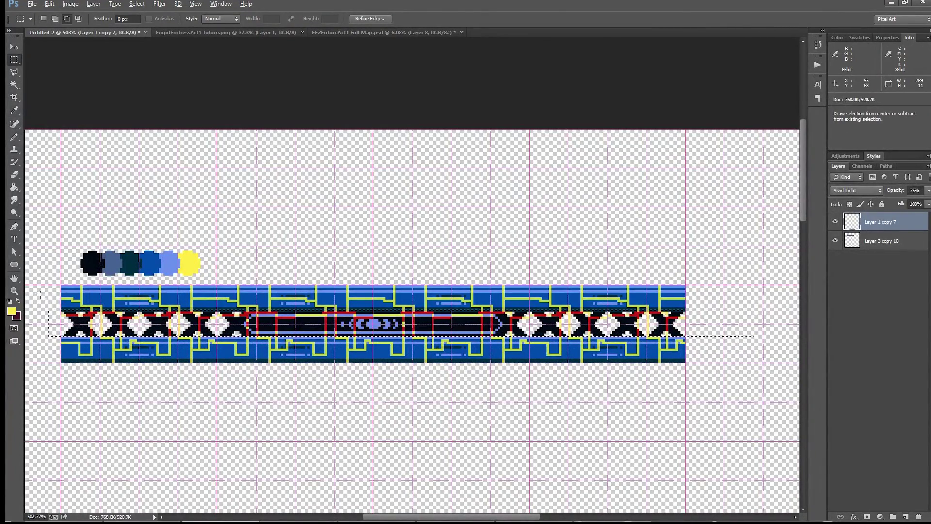
drag(32, 286, 725, 313)
key(Delete)
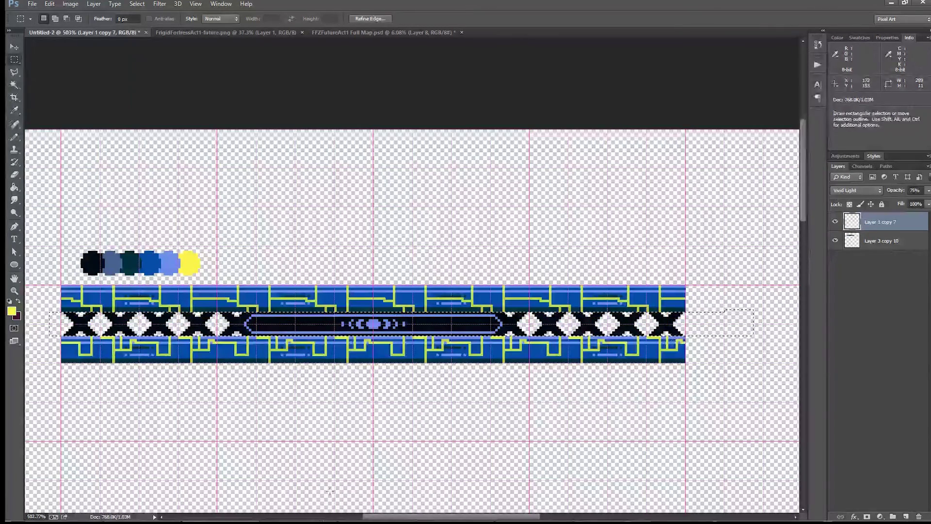
- Duplicate the circuit-line layer, hide the grid and lower the duplicate's opacity to 42%
scroll(284, 458, down, 2)
key(ctrl+j)
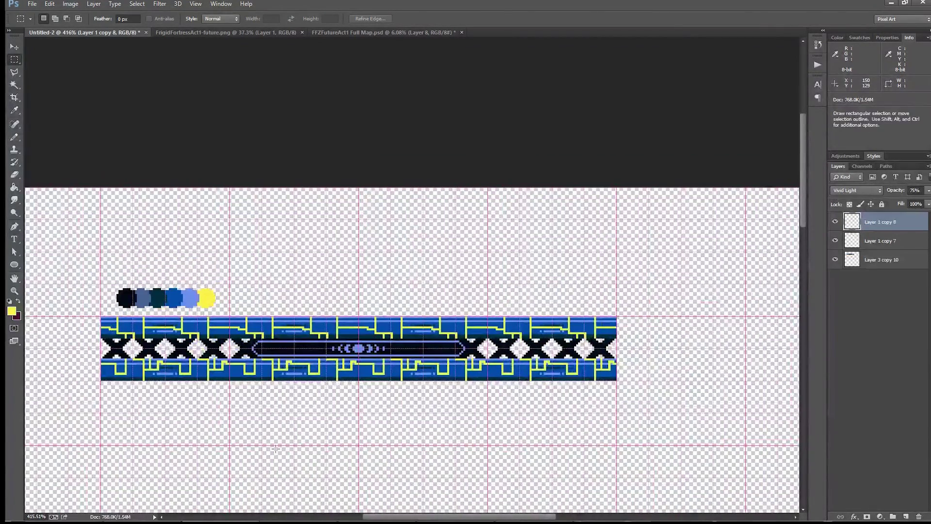
drag(284, 434, 367, 338)
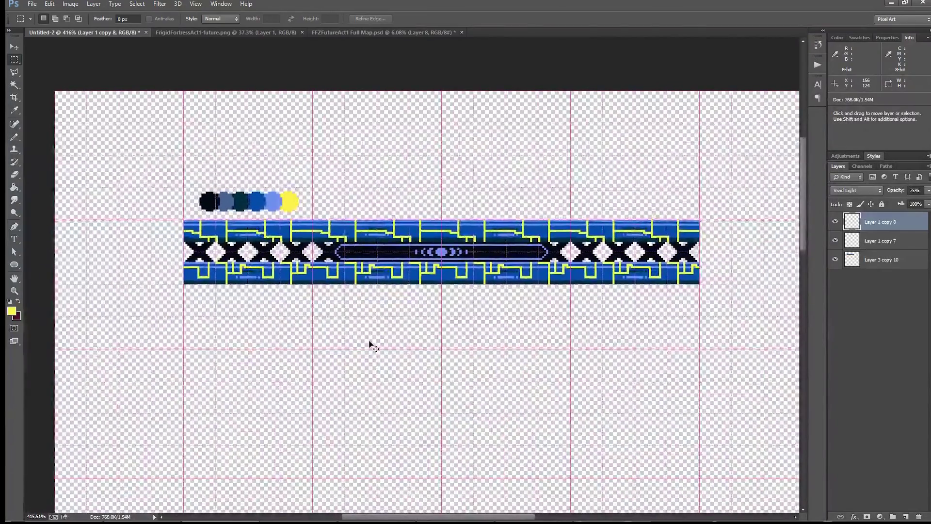
key(ctrl+semicolon)
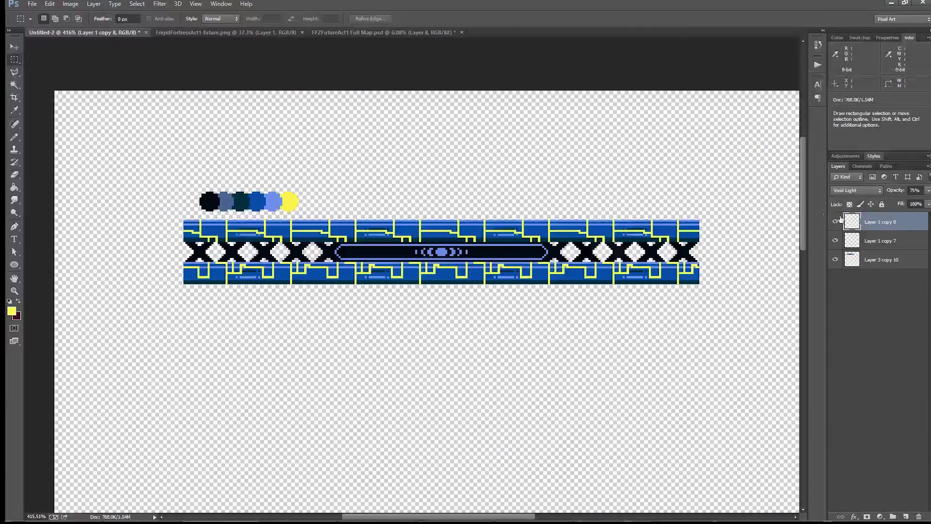
drag(928, 192, 910, 207)
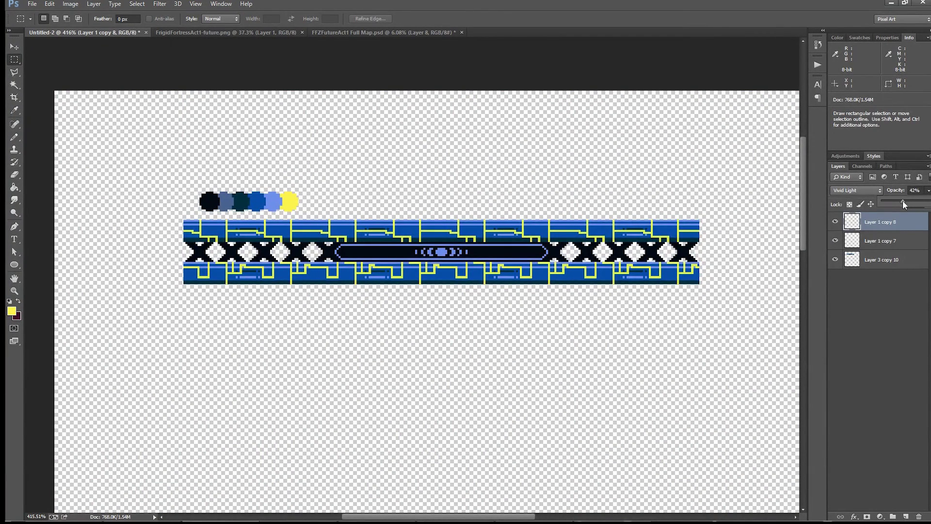
- Delete the duplicate circuit-line layer and lower the opacity of the remaining one
drag(401, 305, 405, 311)
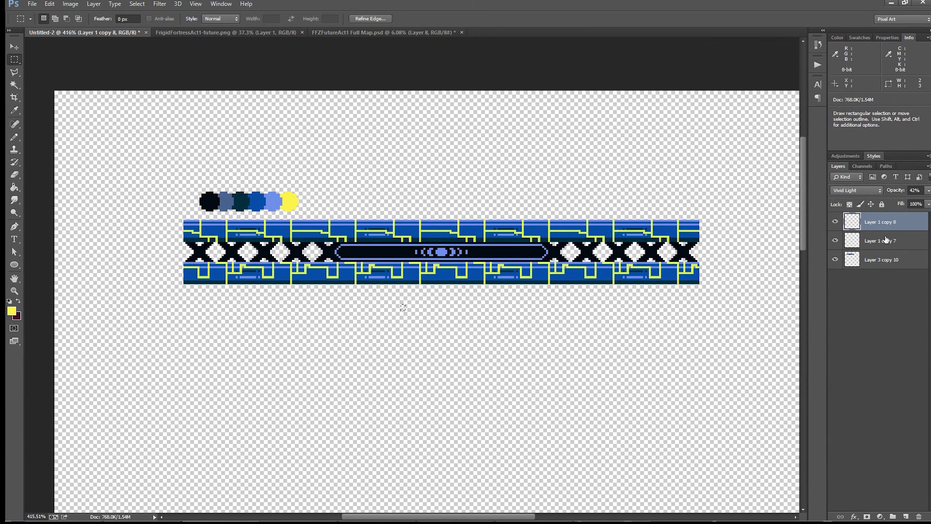
key(ctrl+d)
key(Delete)
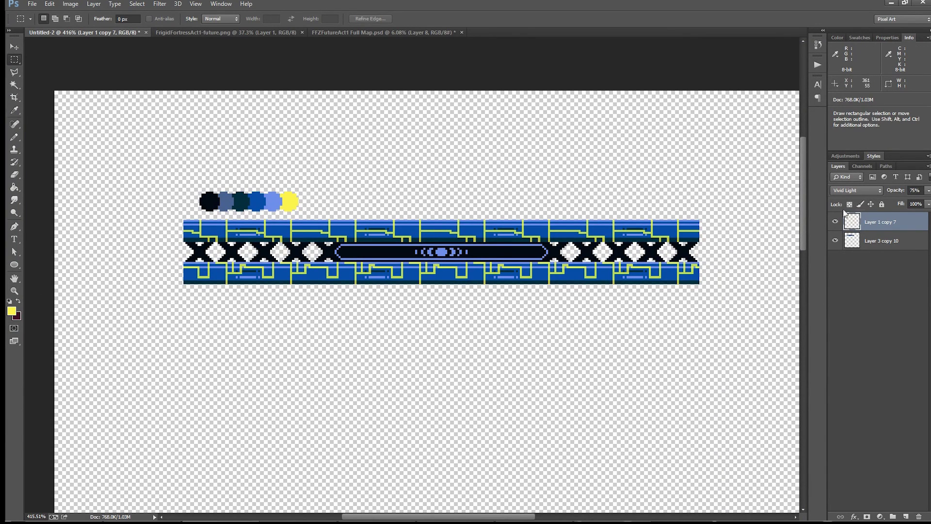
drag(928, 194, 909, 207)
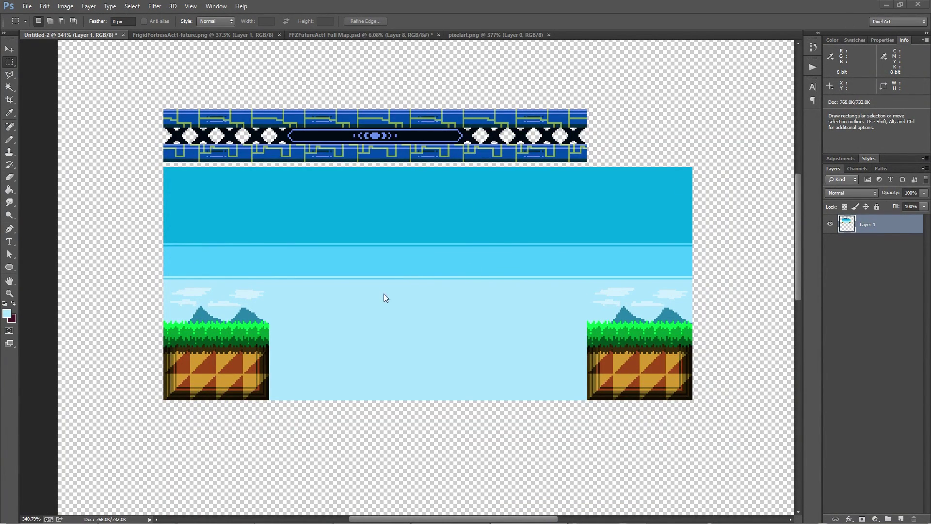
- Cut the finished platform from above the sky scene and show the grid
drag(152, 87, 606, 162)
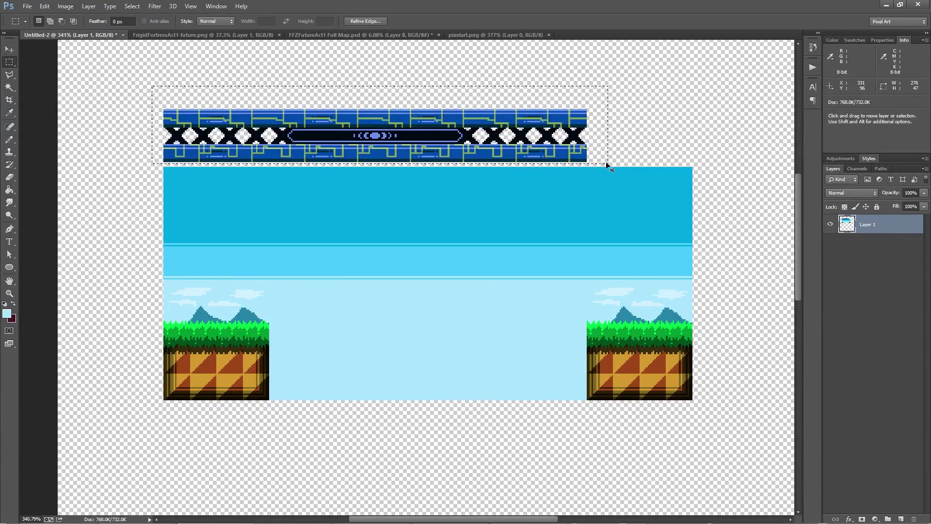
key(ctrl+x)
key(ctrl+apostrophe)
key(ctrl+b)
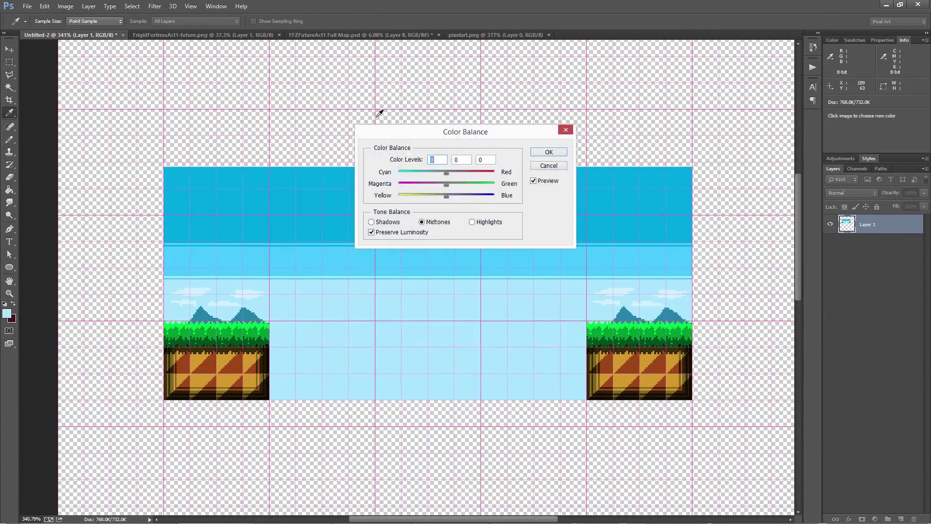
click(550, 167)
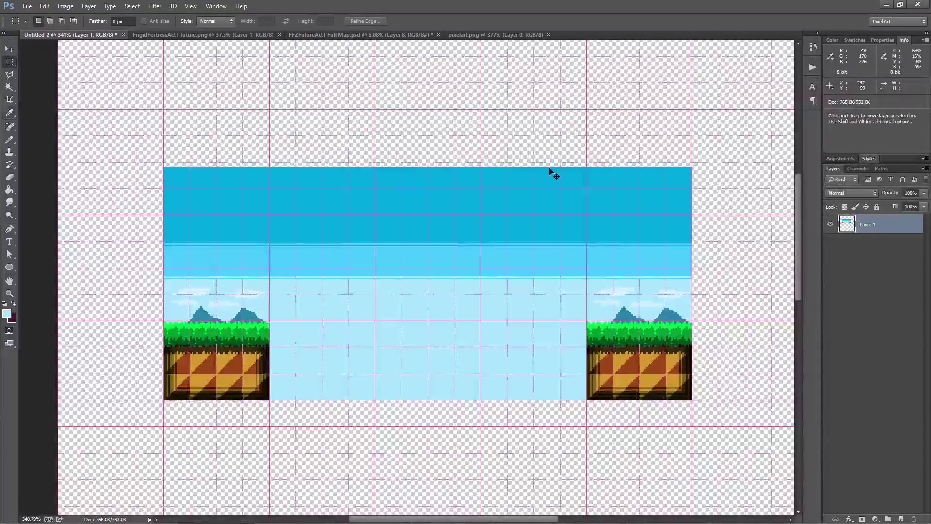
- Paste the platform onto a new layer and place it between the two ground blocks, level with the grass tops
key(ctrl+shift+alt+n)
key(ctrl+v)
drag(466, 276, 487, 345)
- Trim off both platform ends that overlap the ground blocks and clear the selection
drag(718, 395, 587, 300)
key(Delete)
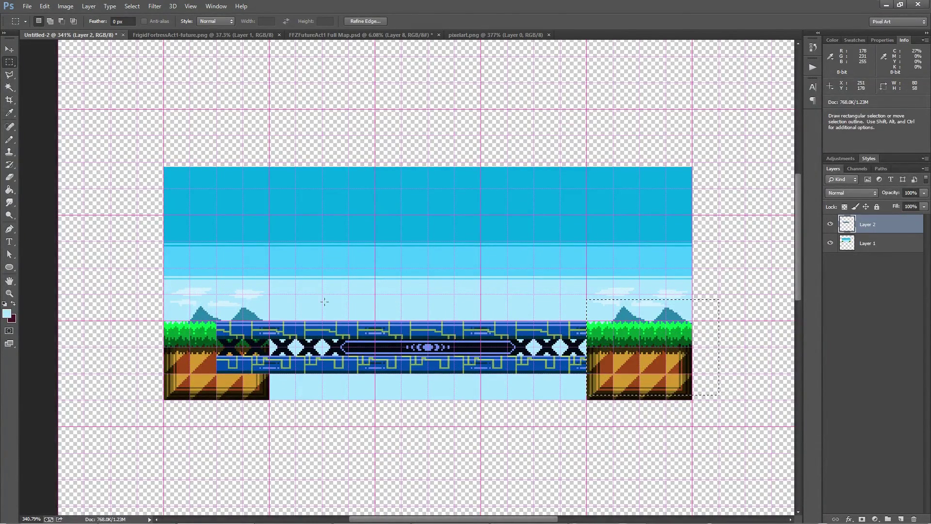
drag(97, 293, 270, 452)
key(Delete)
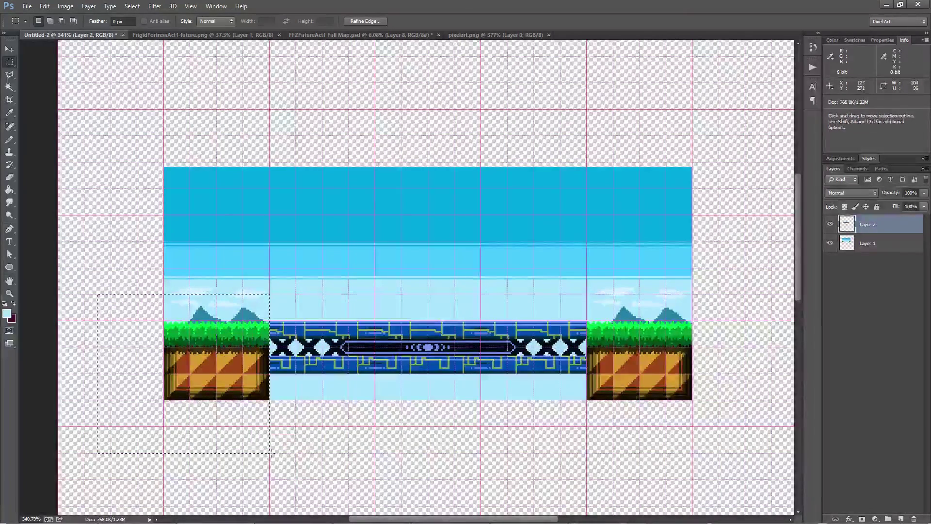
key(ctrl+d)
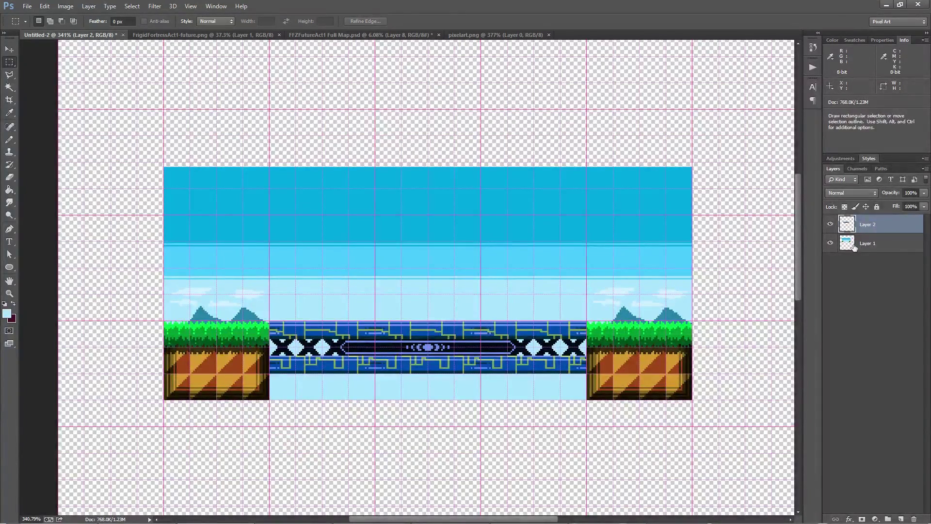
- Merge the platform layer with the landscape layer
shift+click(871, 250)
right_click(872, 251)
click(756, 370)
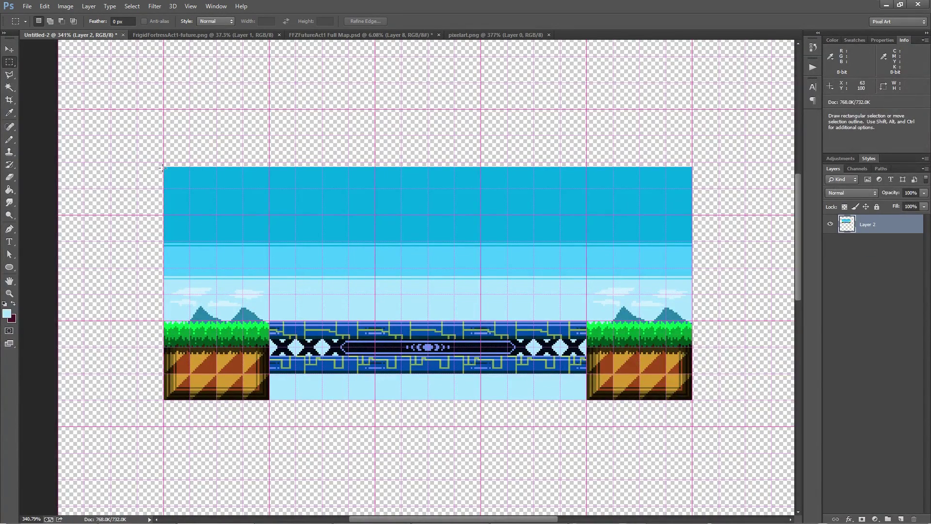
- Crop the canvas to the 320 × 141 px landscape scene
drag(162, 168, 691, 398)
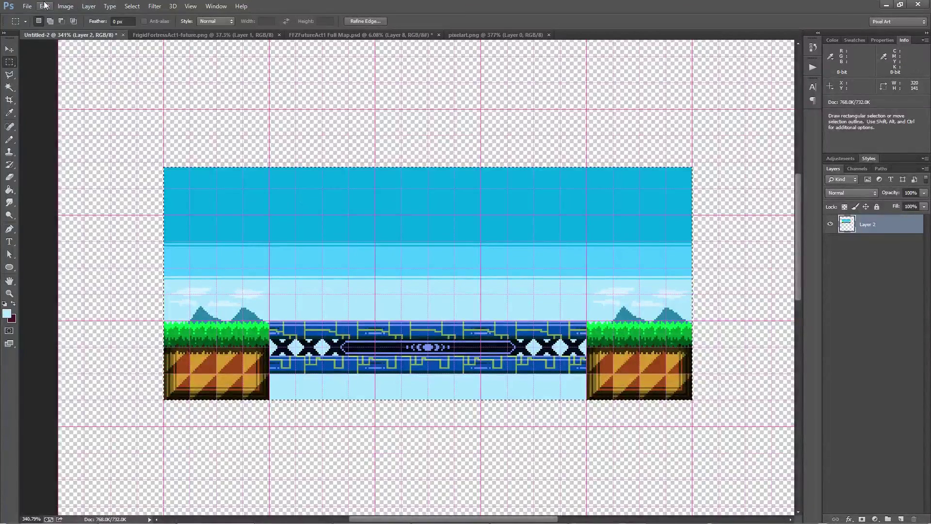
click(66, 6)
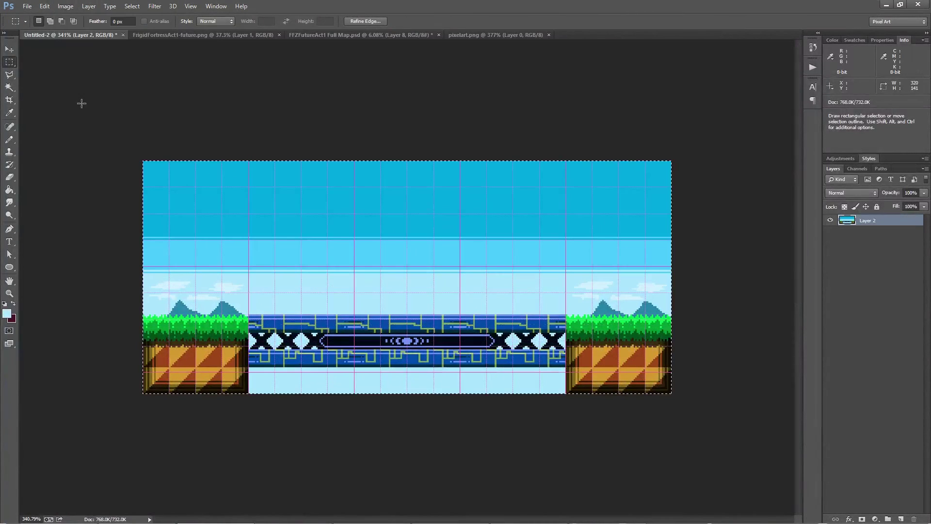
click(79, 104)
- Copy the whole cropped scene to a new layer and hide the grid
key(ctrl+j)
key(ctrl+h)
scroll(347, 160, down, 5)
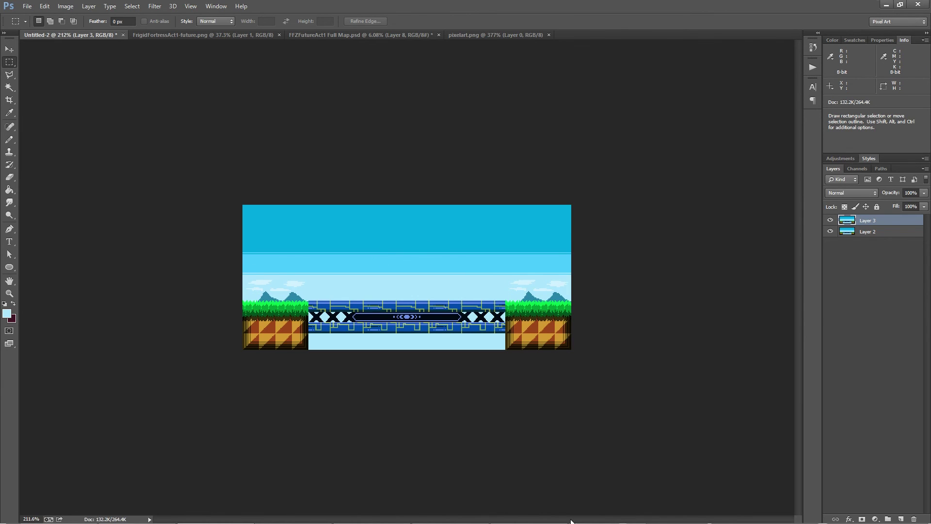
mouse_move(633, 518)
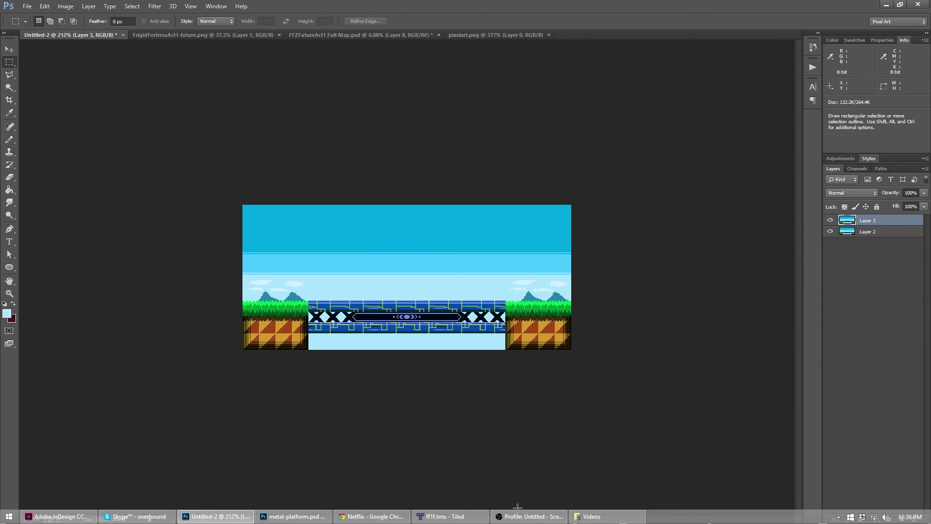